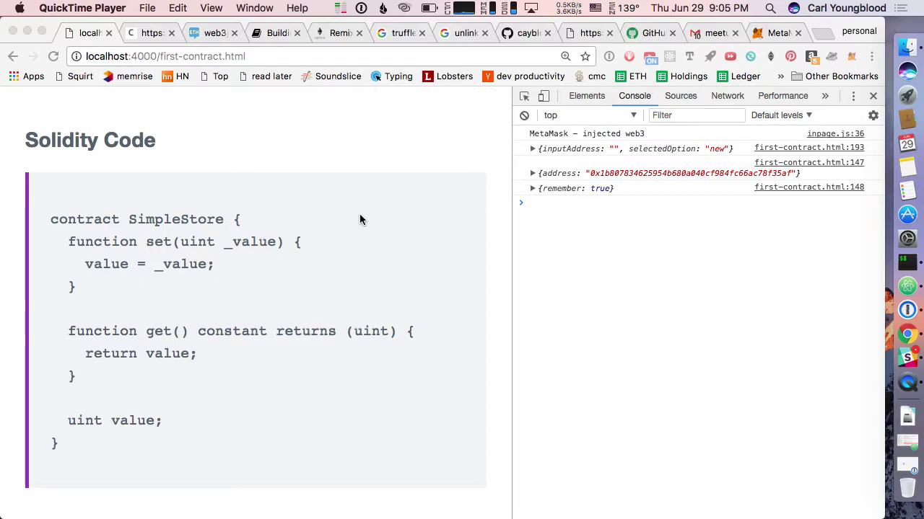
Scroll to the Set Value section and read the contract's stored value with GET VALUE (0)
{"action": "scroll", "coordinate": [233, 210], "scroll_direction": "up", "scroll_amount": 5}
{"action": "scroll", "coordinate": [232, 214], "scroll_direction": "up", "scroll_amount": 4}
{"action": "scroll", "coordinate": [233, 214], "scroll_direction": "up", "scroll_amount": 2}
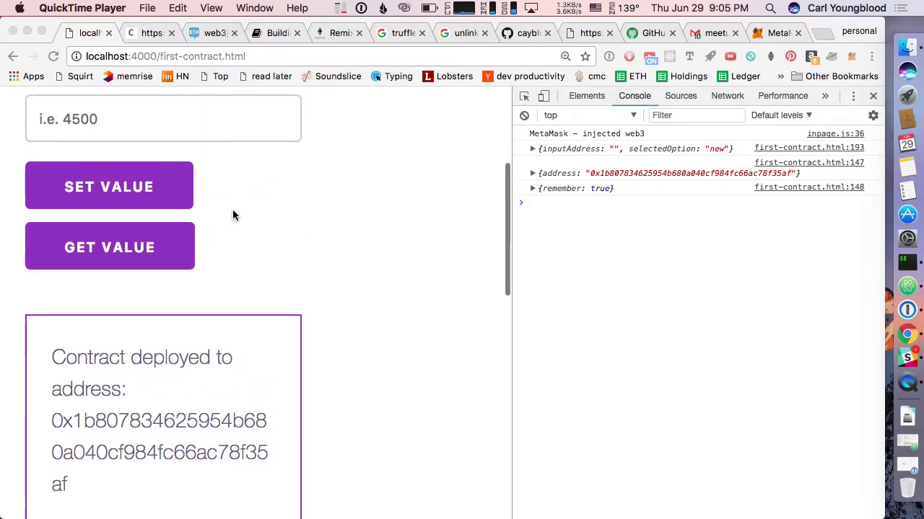
{"action": "scroll", "coordinate": [232, 215], "scroll_direction": "up", "scroll_amount": 3}
{"action": "scroll", "coordinate": [232, 214], "scroll_direction": "down", "scroll_amount": 1}
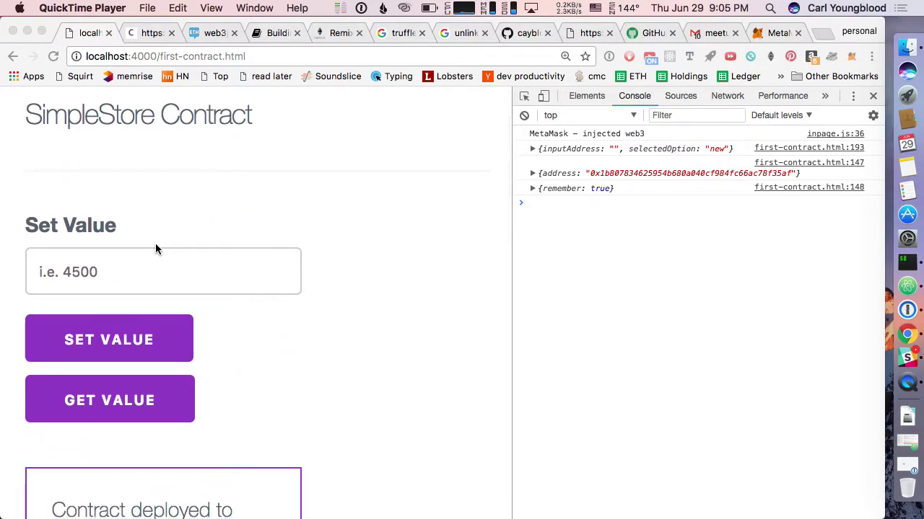
{"action": "left_click", "coordinate": [89, 273]}
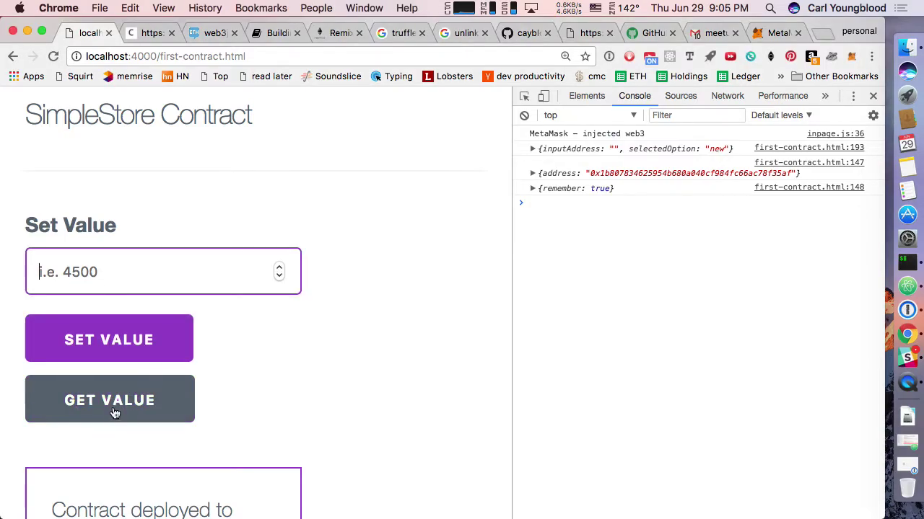
{"action": "scroll", "coordinate": [113, 415], "scroll_direction": "down", "scroll_amount": 2}
{"action": "scroll", "coordinate": [135, 355], "scroll_direction": "down", "scroll_amount": 2}
{"action": "left_click", "coordinate": [115, 283]}
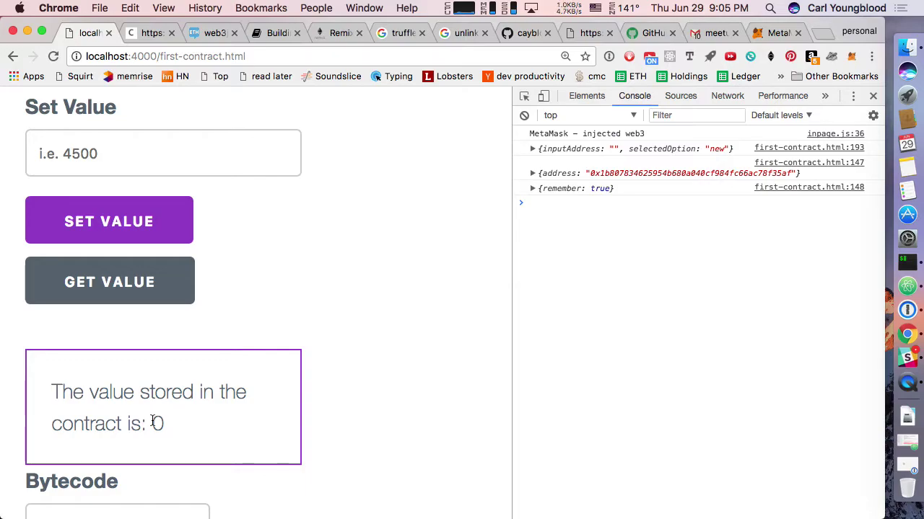
{"action": "left_click", "coordinate": [92, 150]}
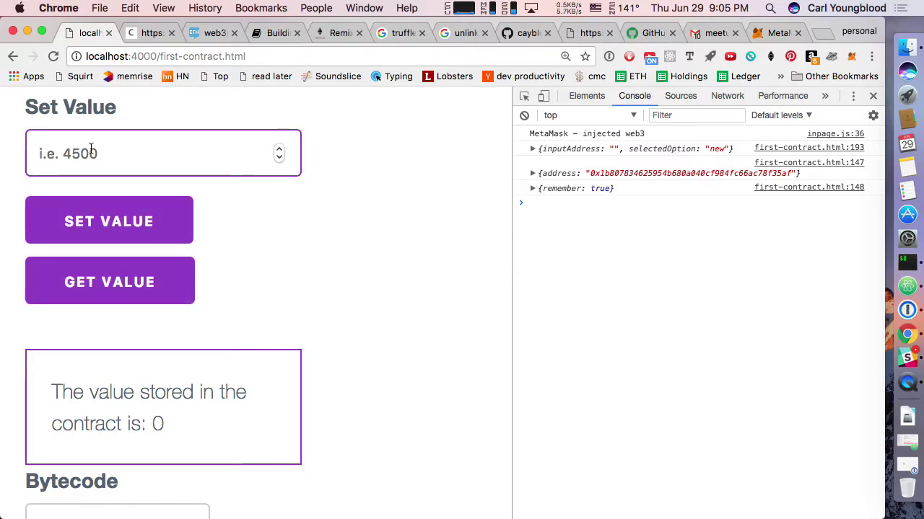
Enter 5, submit it with SET VALUE and accept the MetaMask transaction
{"action": "type", "text": "5"}
{"action": "left_click", "coordinate": [106, 236]}
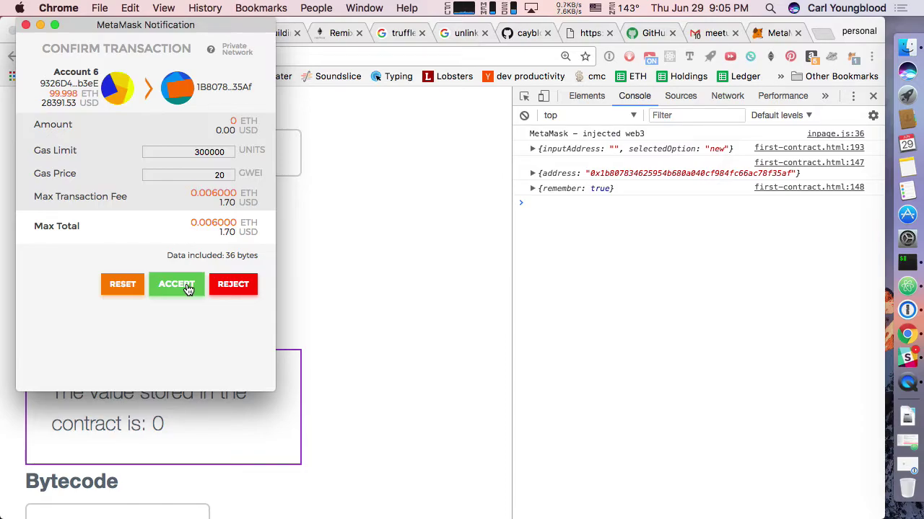
{"action": "left_click", "coordinate": [186, 286]}
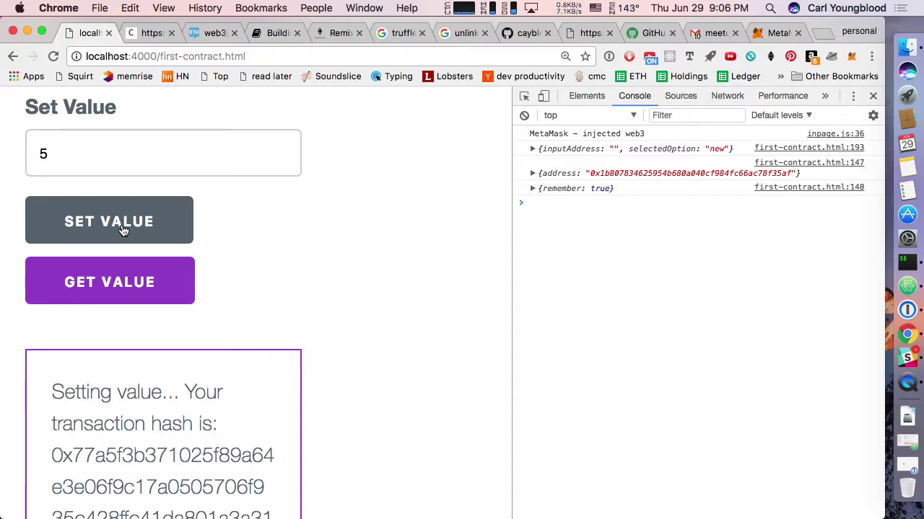
Submit 5765 as the new value, approve it in MetaMask, then read back the stored value (100)
{"action": "left_click", "coordinate": [62, 150]}
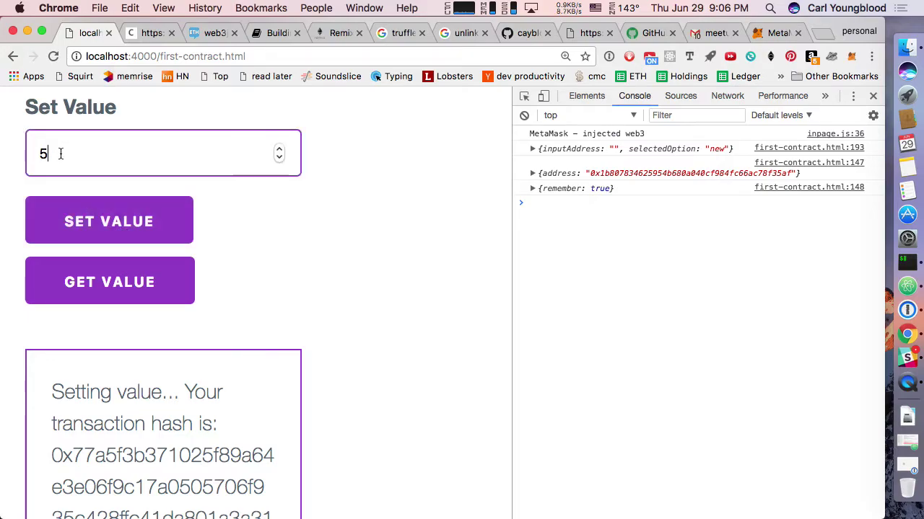
{"action": "type", "text": "765"}
{"action": "left_click", "coordinate": [123, 215]}
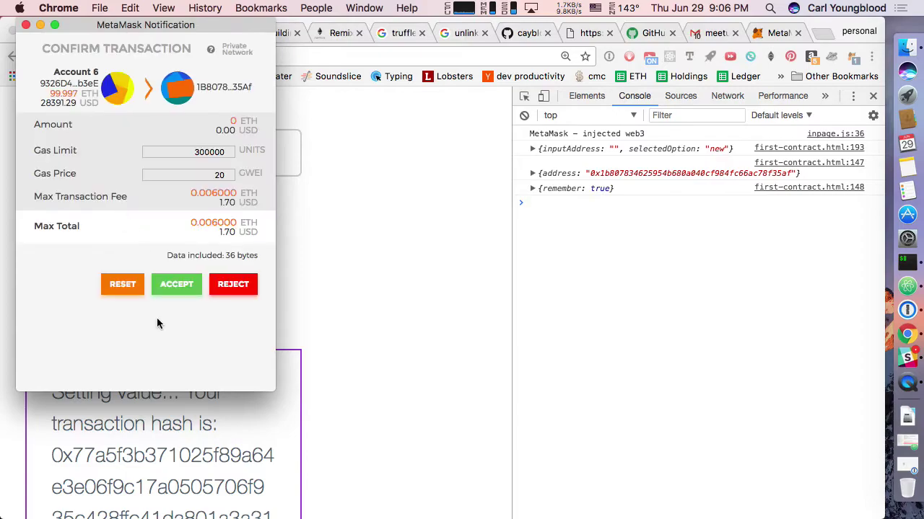
{"action": "left_click", "coordinate": [173, 285]}
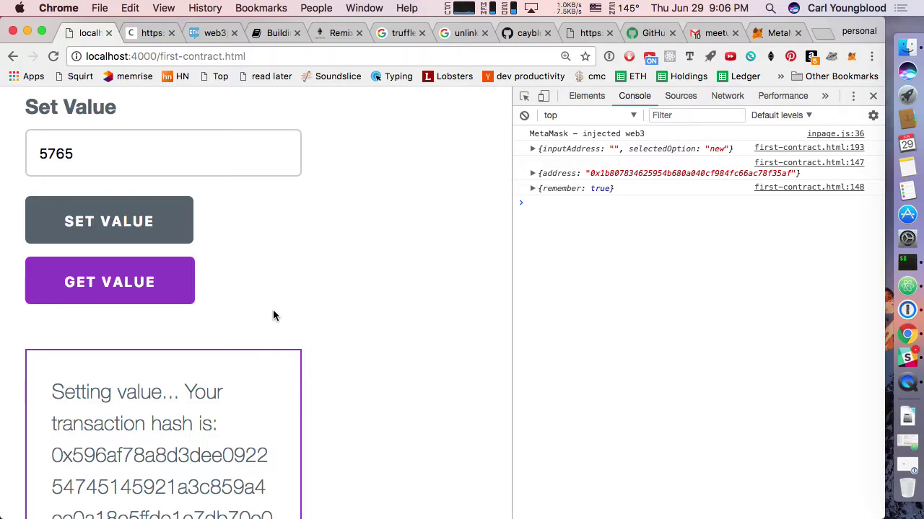
{"action": "left_click", "coordinate": [137, 285]}
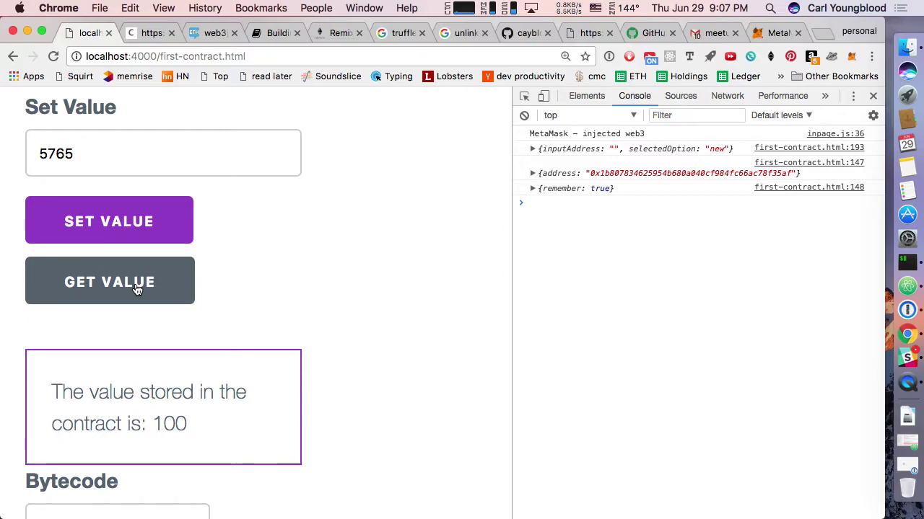
{"action": "scroll", "coordinate": [137, 289], "scroll_direction": "up", "scroll_amount": 5}
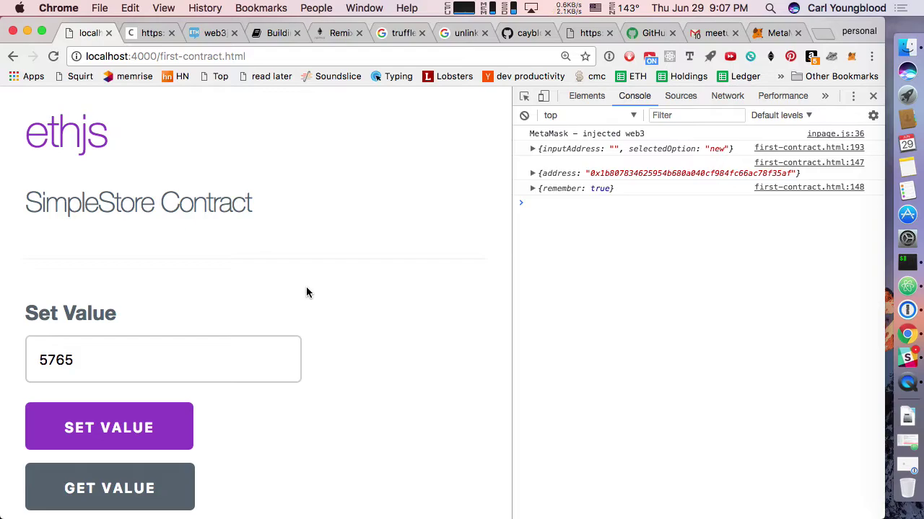
{"action": "key", "text": "super+Tab"}
Switch to Atom and show the first-contract.html source
{"action": "key", "text": "super+Tab"}
{"action": "key", "text": "super+Tab"}
{"action": "key", "text": "super+Tab"}
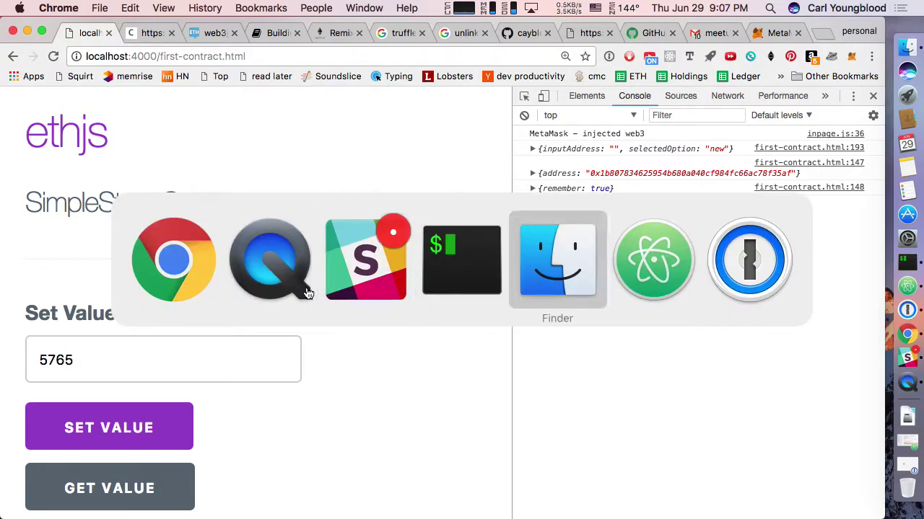
{"action": "key", "text": "super+Tab"}
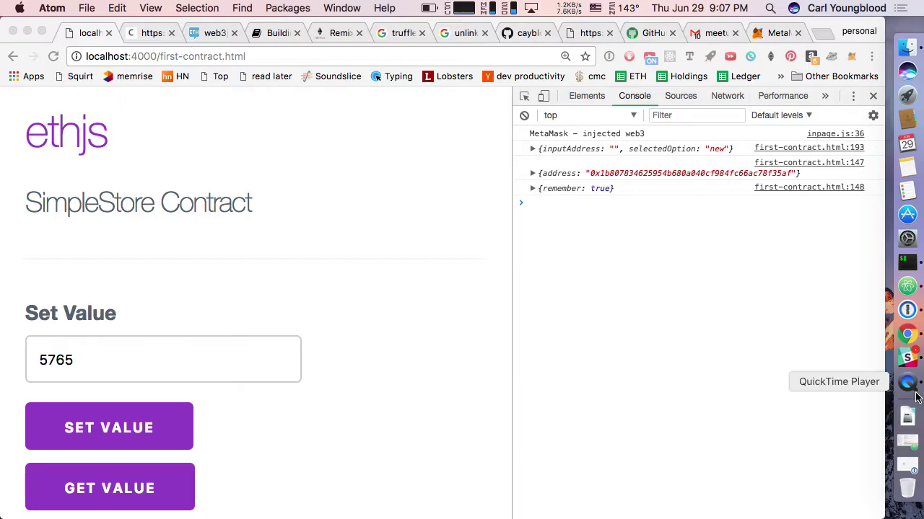
{"action": "left_click", "coordinate": [907, 286]}
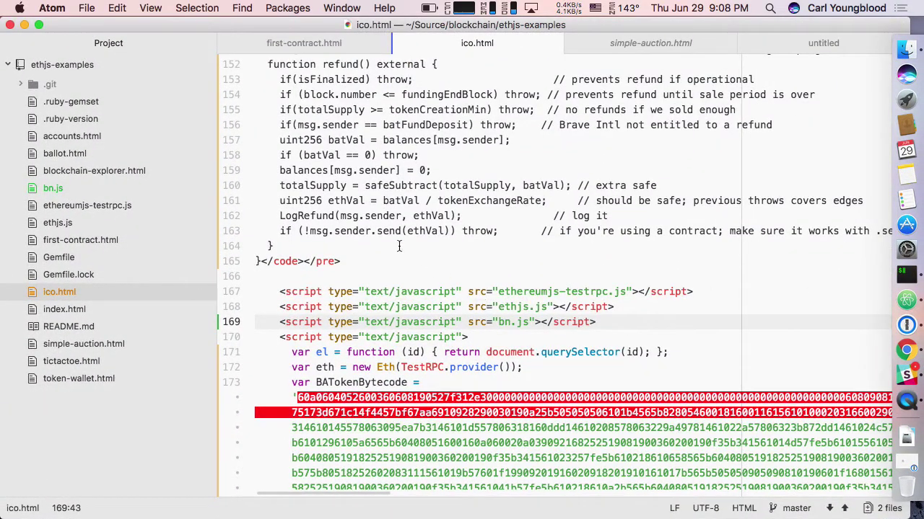
{"action": "left_click", "coordinate": [658, 42]}
{"action": "left_click", "coordinate": [320, 44]}
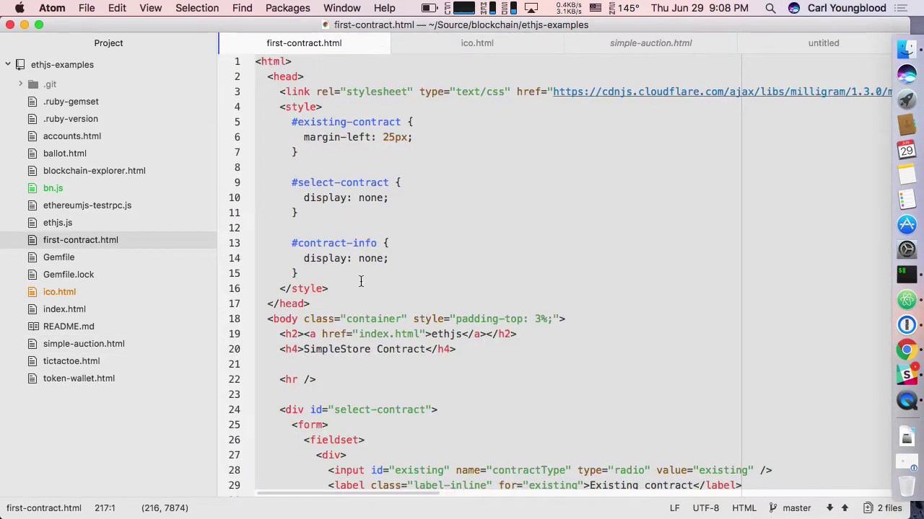
{"action": "left_click", "coordinate": [361, 281]}
Scroll through first-contract.html down to the SimpleStore script section
{"action": "scroll", "coordinate": [375, 317], "scroll_direction": "down", "scroll_amount": 3}
{"action": "scroll", "coordinate": [390, 361], "scroll_direction": "down", "scroll_amount": 3}
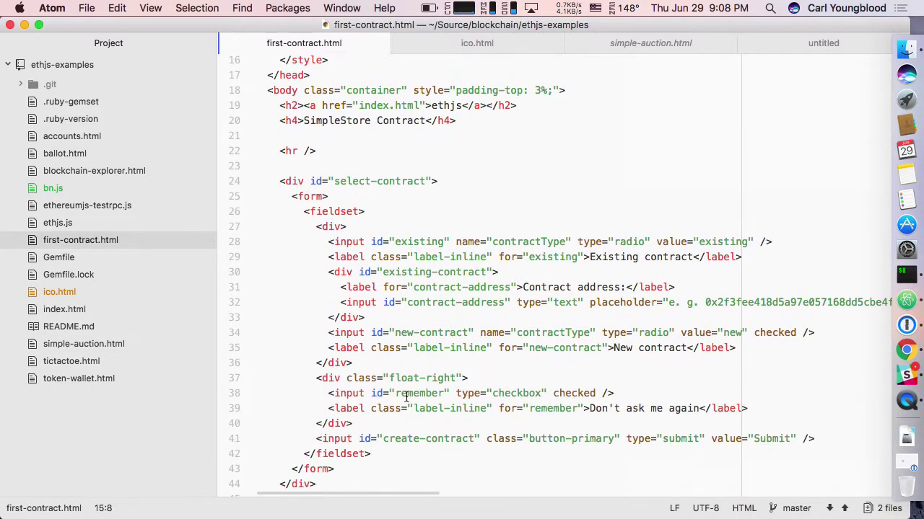
{"action": "scroll", "coordinate": [406, 397], "scroll_direction": "down", "scroll_amount": 3}
{"action": "scroll", "coordinate": [406, 398], "scroll_direction": "down", "scroll_amount": 2}
{"action": "scroll", "coordinate": [406, 398], "scroll_direction": "up", "scroll_amount": 5}
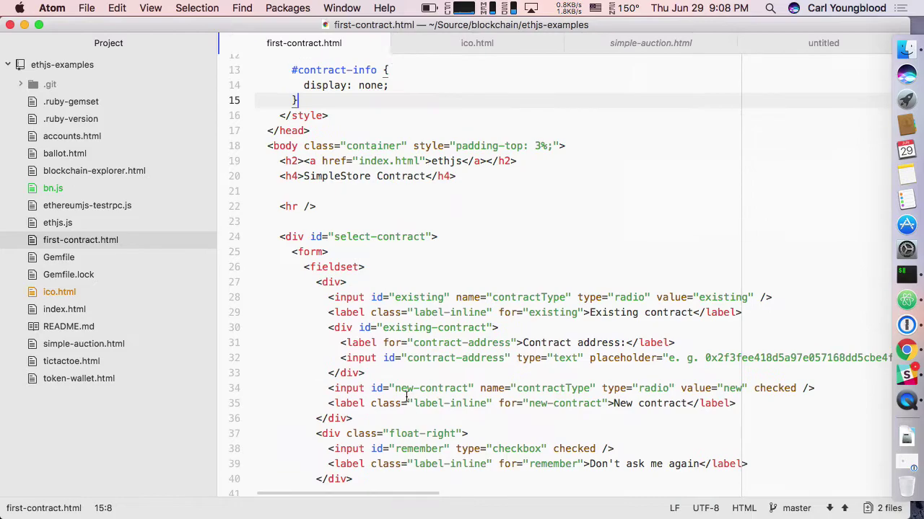
{"action": "scroll", "coordinate": [407, 398], "scroll_direction": "up", "scroll_amount": 3}
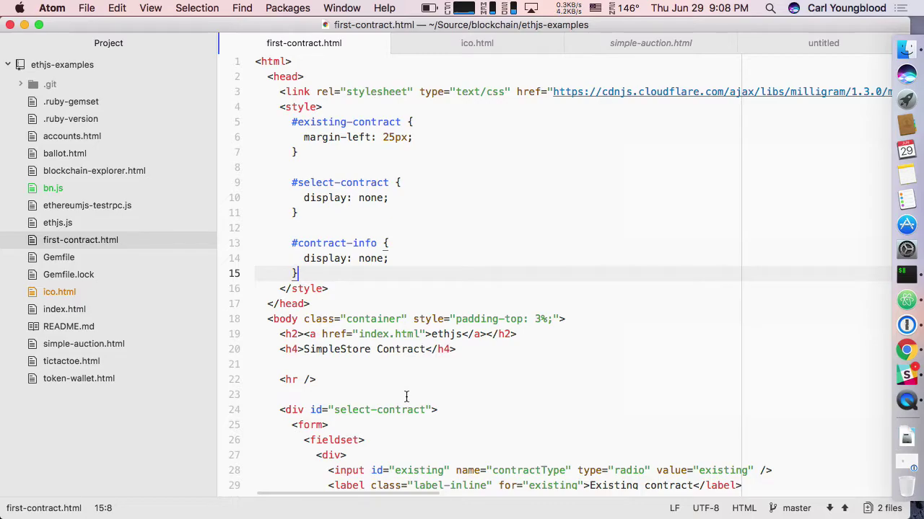
{"action": "scroll", "coordinate": [407, 396], "scroll_direction": "down", "scroll_amount": 2}
{"action": "scroll", "coordinate": [406, 397], "scroll_direction": "down", "scroll_amount": 4}
{"action": "scroll", "coordinate": [406, 396], "scroll_direction": "down", "scroll_amount": 2}
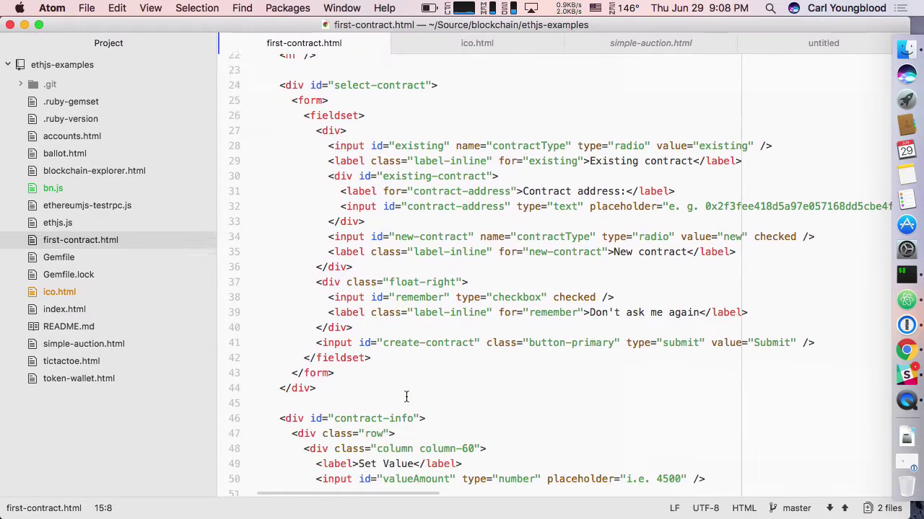
{"action": "scroll", "coordinate": [406, 397], "scroll_direction": "down", "scroll_amount": 4}
{"action": "scroll", "coordinate": [406, 396], "scroll_direction": "down", "scroll_amount": 1}
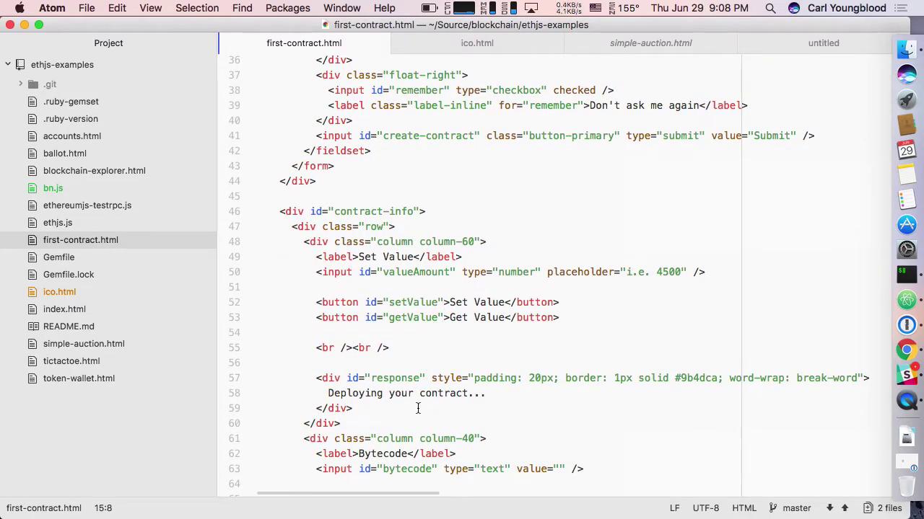
{"action": "scroll", "coordinate": [417, 409], "scroll_direction": "down", "scroll_amount": 1}
{"action": "scroll", "coordinate": [417, 409], "scroll_direction": "down", "scroll_amount": 4}
{"action": "scroll", "coordinate": [417, 408], "scroll_direction": "down", "scroll_amount": 1}
{"action": "scroll", "coordinate": [417, 408], "scroll_direction": "down", "scroll_amount": 2}
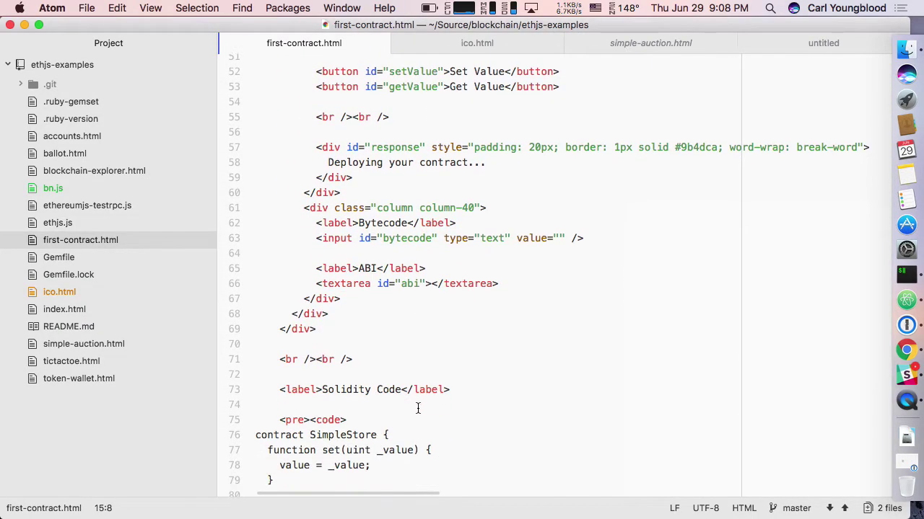
{"action": "scroll", "coordinate": [417, 409], "scroll_direction": "down", "scroll_amount": 1}
{"action": "scroll", "coordinate": [417, 409], "scroll_direction": "down", "scroll_amount": 4}
{"action": "scroll", "coordinate": [417, 408], "scroll_direction": "down", "scroll_amount": 3}
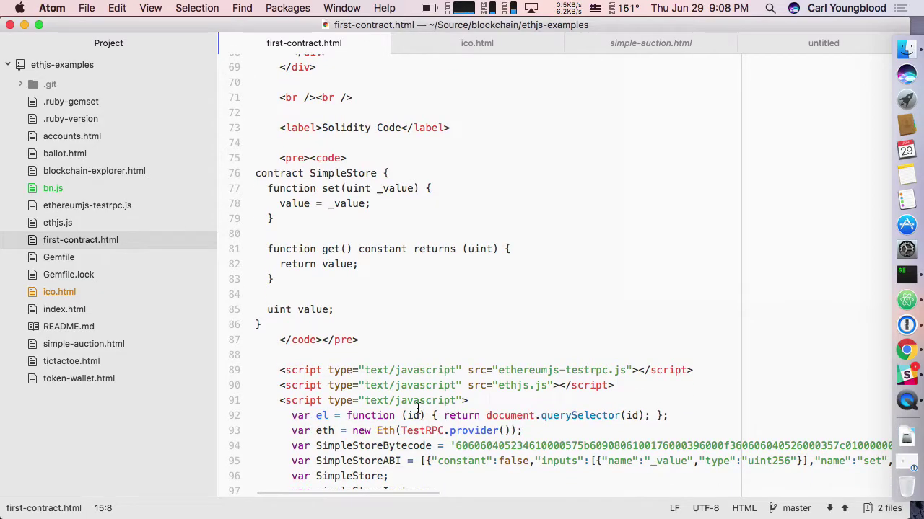
{"action": "scroll", "coordinate": [417, 408], "scroll_direction": "down", "scroll_amount": 3}
{"action": "scroll", "coordinate": [417, 408], "scroll_direction": "down", "scroll_amount": 1}
{"action": "scroll", "coordinate": [417, 408], "scroll_direction": "down", "scroll_amount": 2}
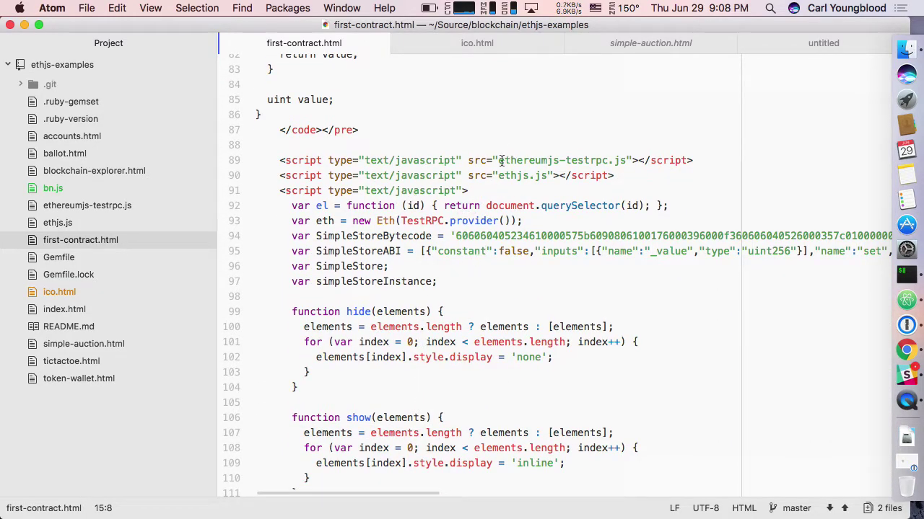
Highlight the ethjs.js and ethereumjs-testrpc script names and the SimpleStore bytecode on line 94
{"action": "left_click_drag", "start_coordinate": [498, 175], "coordinate": [540, 176]}
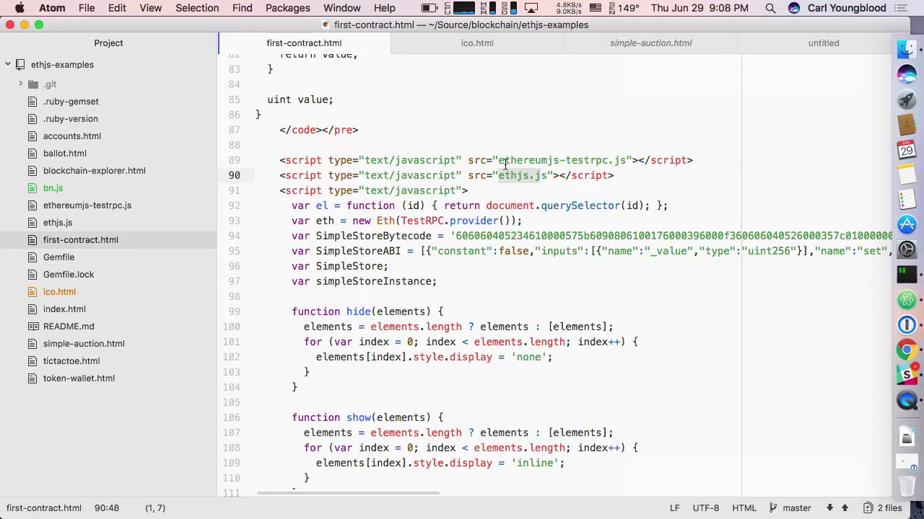
{"action": "left_click_drag", "start_coordinate": [498, 160], "coordinate": [608, 160]}
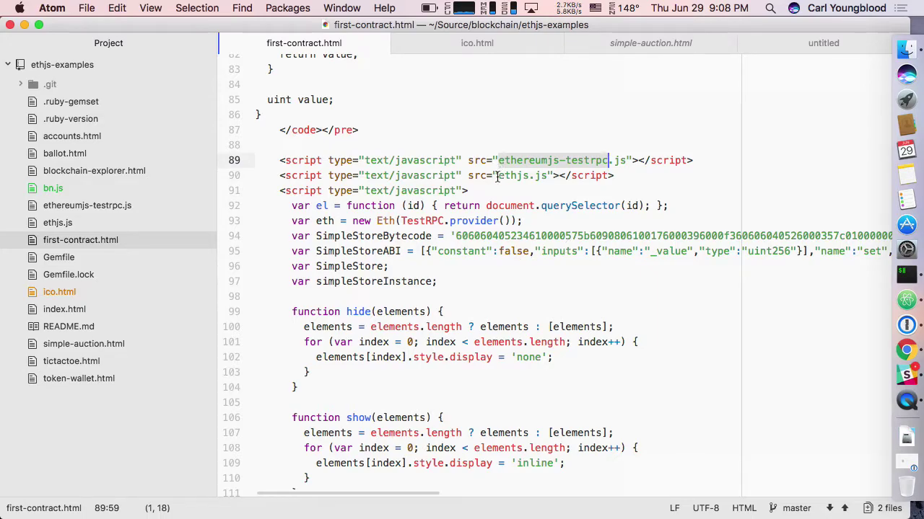
{"action": "left_click_drag", "start_coordinate": [498, 176], "coordinate": [546, 175]}
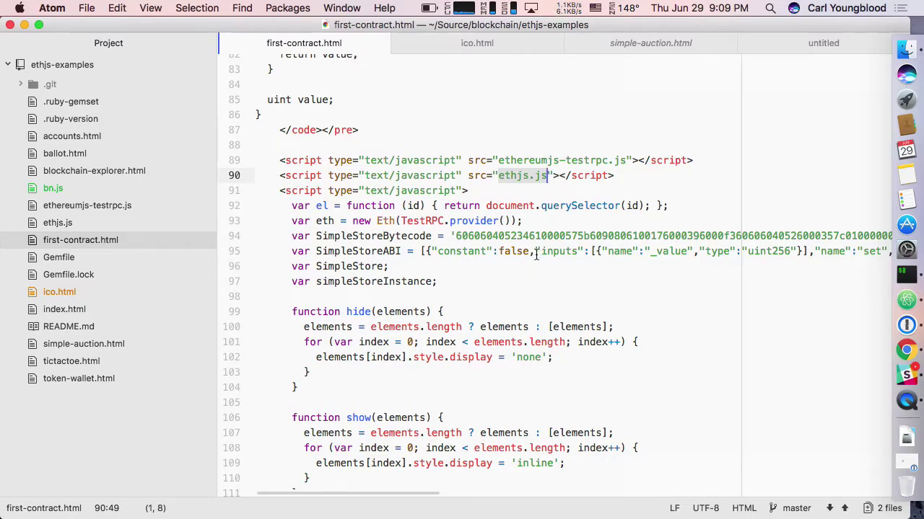
{"action": "double_click", "coordinate": [469, 235]}
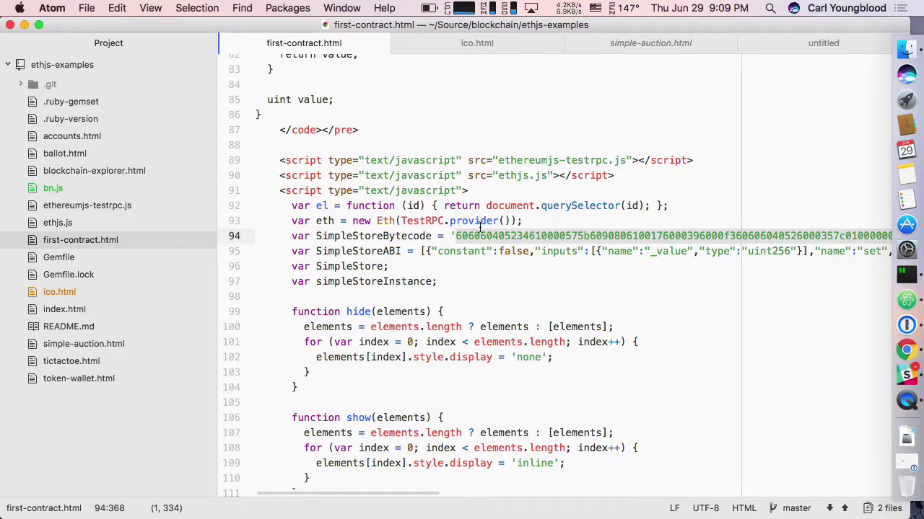
{"action": "key", "text": "super+Tab"}
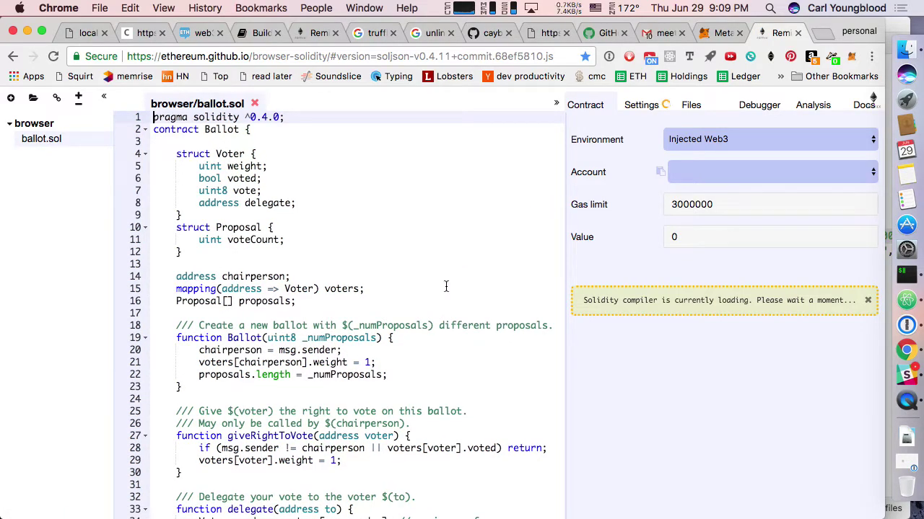
Expand the Ballot contract details in Remix and select its bytecode, then return to Atom
{"action": "scroll", "coordinate": [446, 287], "scroll_direction": "down", "scroll_amount": 10}
{"action": "scroll", "coordinate": [443, 288], "scroll_direction": "up", "scroll_amount": 9}
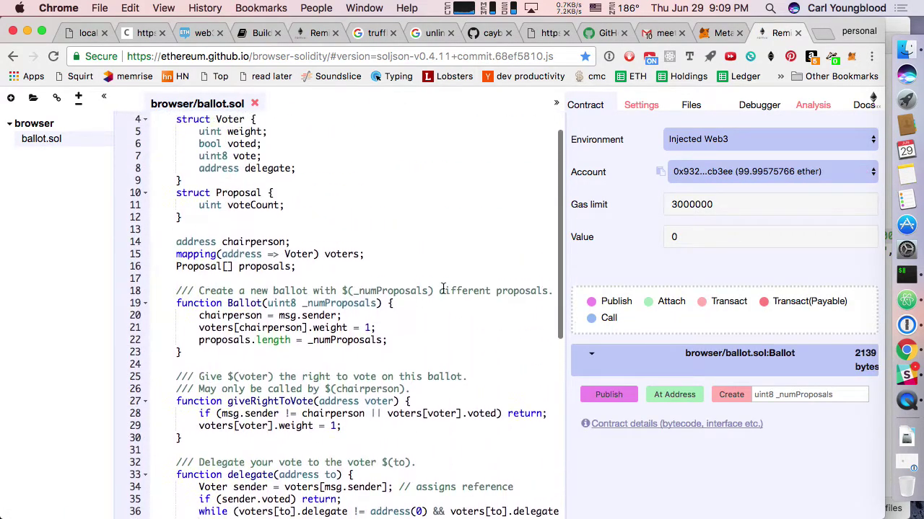
{"action": "scroll", "coordinate": [443, 289], "scroll_direction": "up", "scroll_amount": 2}
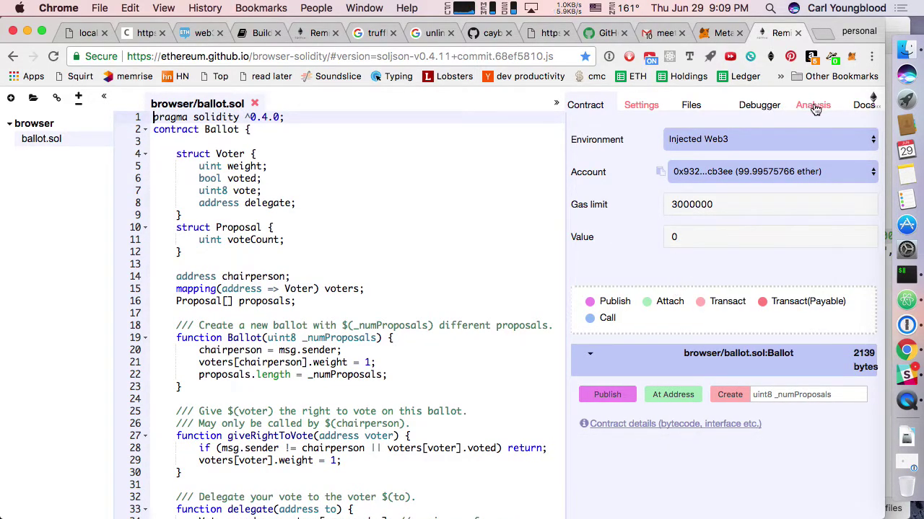
{"action": "left_click", "coordinate": [660, 425]}
{"action": "scroll", "coordinate": [660, 447], "scroll_direction": "down", "scroll_amount": 5}
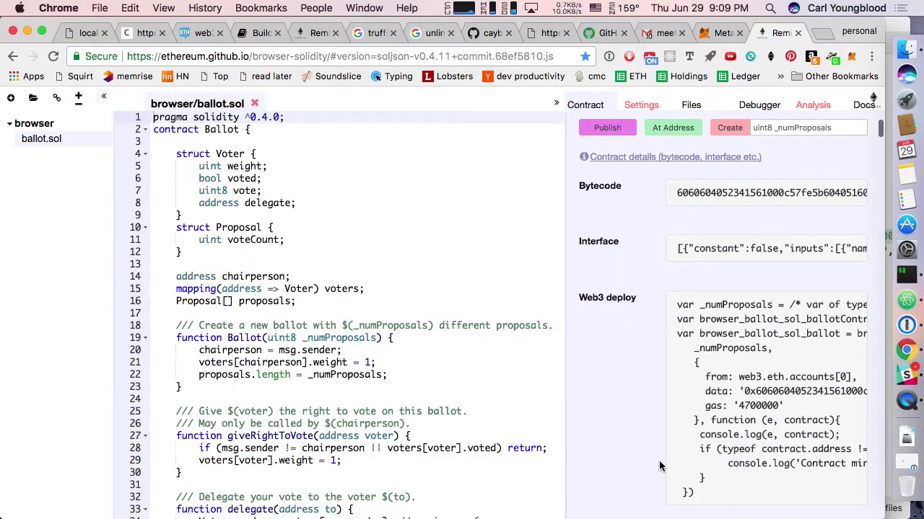
{"action": "double_click", "coordinate": [719, 196]}
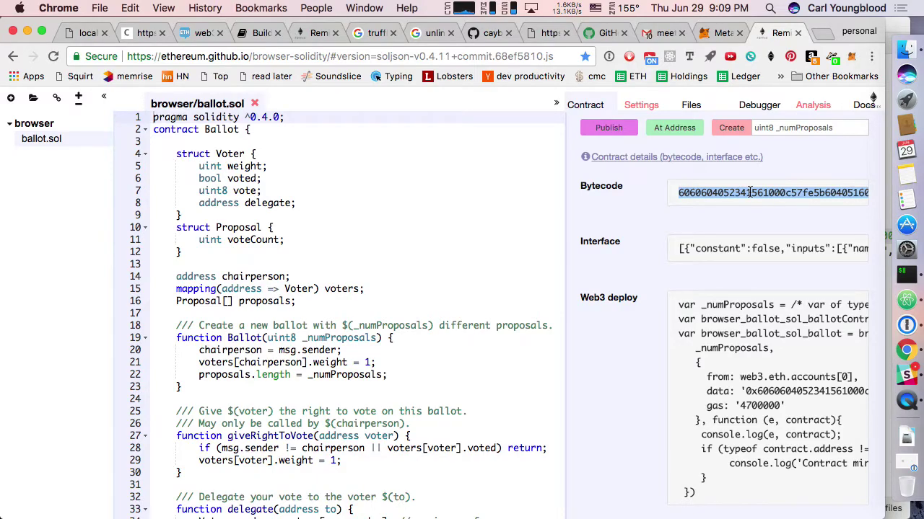
{"action": "key", "text": "super+Tab"}
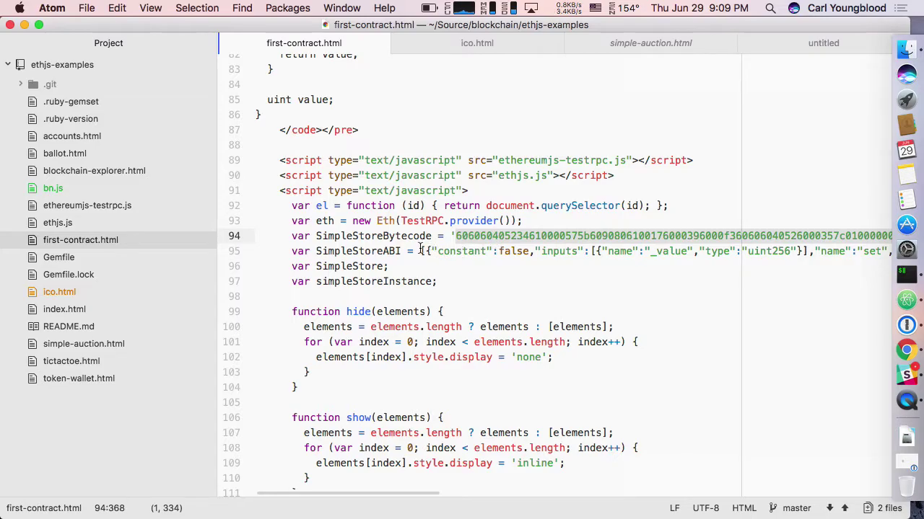
Select the SimpleStore ABI definition on line 95
{"action": "left_click_drag", "start_coordinate": [420, 251], "coordinate": [460, 254]}
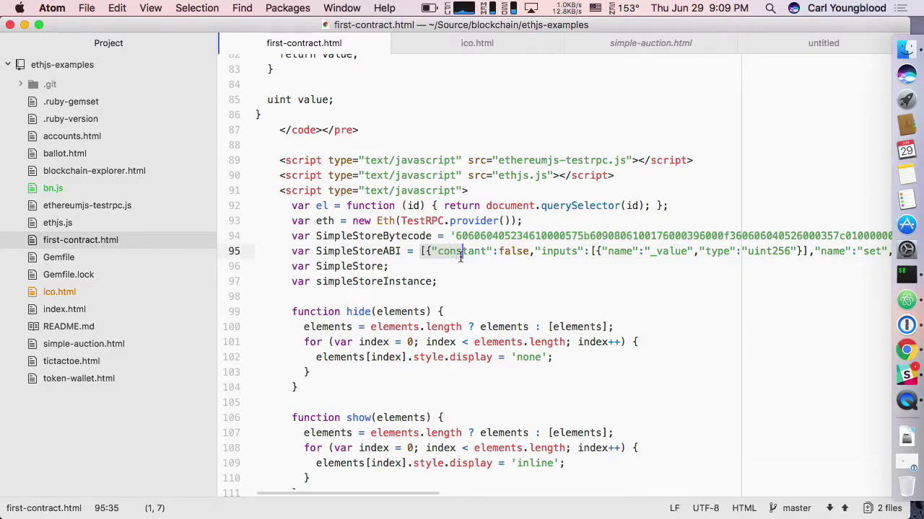
{"action": "left_click_drag", "start_coordinate": [460, 254], "coordinate": [509, 265]}
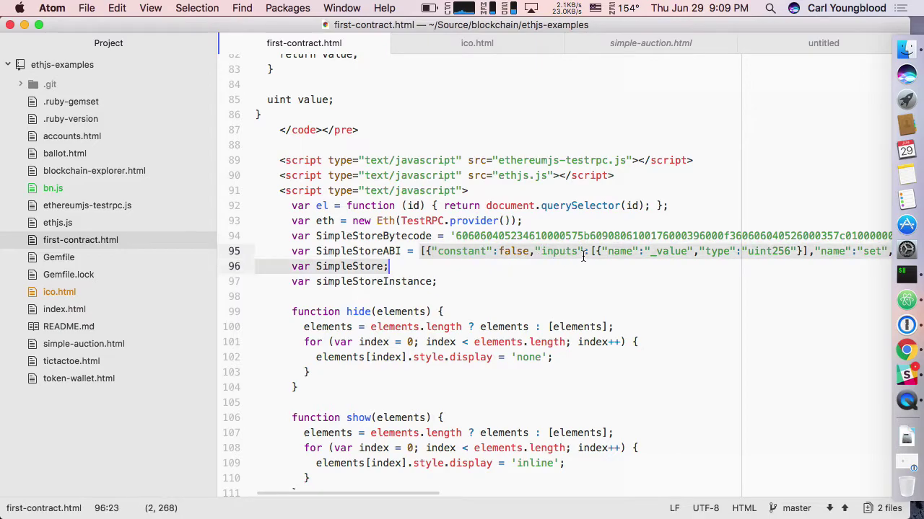
{"action": "left_click_drag", "start_coordinate": [583, 256], "coordinate": [798, 251]}
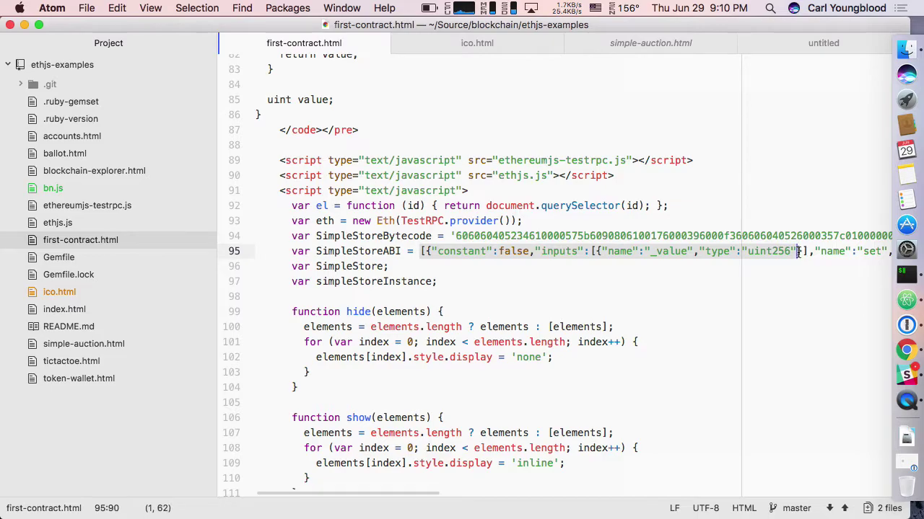
{"action": "left_click", "coordinate": [826, 251]}
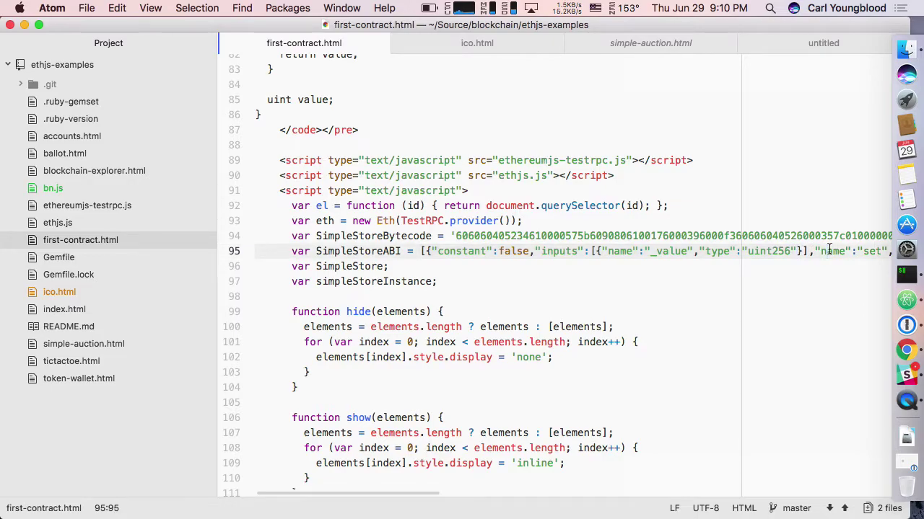
In setupContractEvents, highlight simpleStoreInstance, the set and get calls, and setTxHash
{"action": "scroll", "coordinate": [406, 296], "scroll_direction": "down", "scroll_amount": 1}
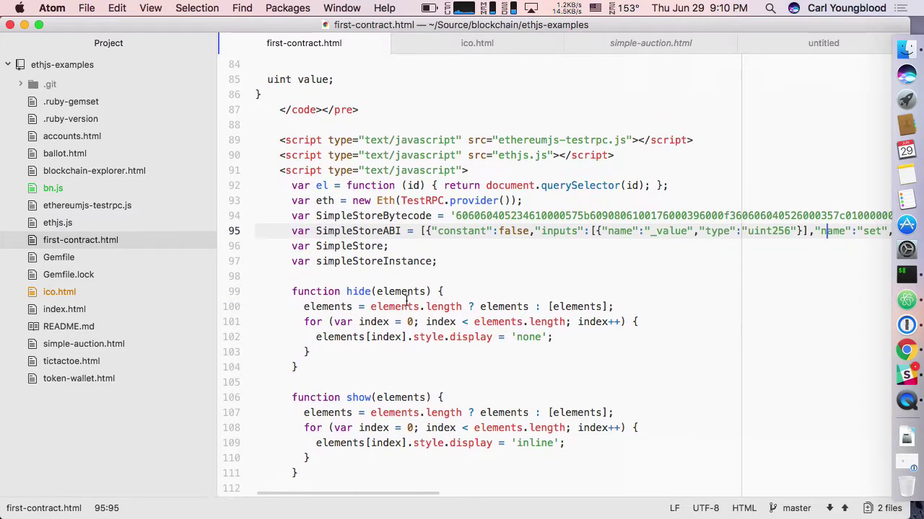
{"action": "scroll", "coordinate": [406, 299], "scroll_direction": "down", "scroll_amount": 5}
{"action": "scroll", "coordinate": [406, 299], "scroll_direction": "down", "scroll_amount": 3}
{"action": "scroll", "coordinate": [395, 81], "scroll_direction": "up", "scroll_amount": 5}
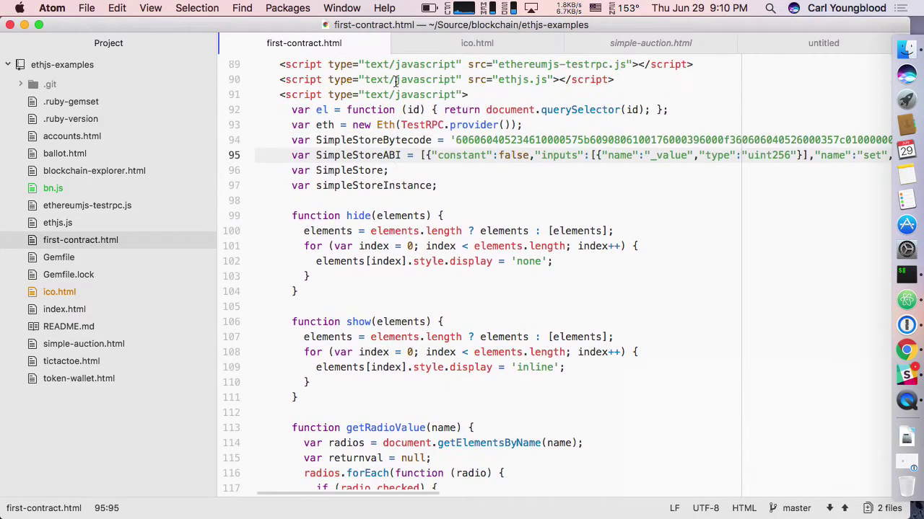
{"action": "scroll", "coordinate": [394, 254], "scroll_direction": "down", "scroll_amount": 5}
{"action": "scroll", "coordinate": [394, 254], "scroll_direction": "down", "scroll_amount": 4}
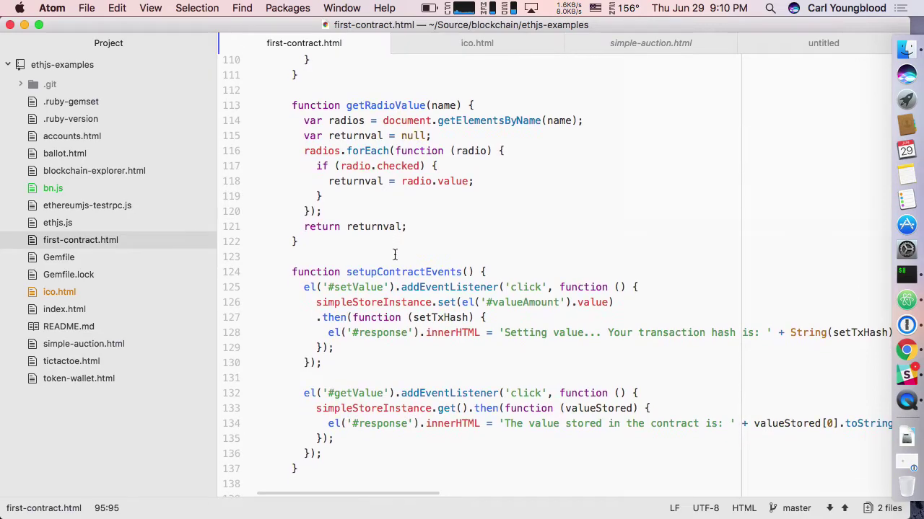
{"action": "scroll", "coordinate": [394, 254], "scroll_direction": "down", "scroll_amount": 1}
{"action": "scroll", "coordinate": [394, 254], "scroll_direction": "down", "scroll_amount": 1}
{"action": "scroll", "coordinate": [394, 253], "scroll_direction": "down", "scroll_amount": 3}
{"action": "scroll", "coordinate": [394, 254], "scroll_direction": "down", "scroll_amount": 2}
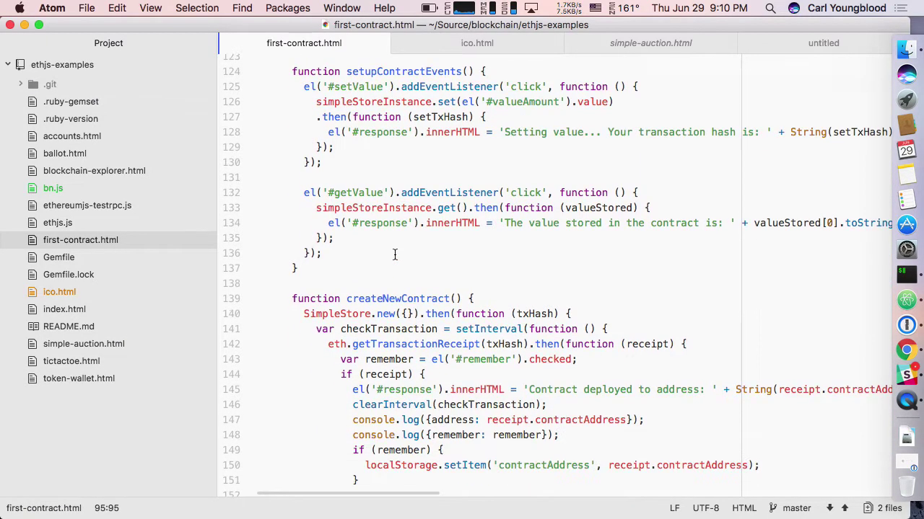
{"action": "scroll", "coordinate": [394, 254], "scroll_direction": "down", "scroll_amount": 3}
{"action": "scroll", "coordinate": [394, 254], "scroll_direction": "down", "scroll_amount": 1}
{"action": "scroll", "coordinate": [394, 254], "scroll_direction": "down", "scroll_amount": 2}
{"action": "scroll", "coordinate": [394, 254], "scroll_direction": "up", "scroll_amount": 1}
{"action": "scroll", "coordinate": [394, 254], "scroll_direction": "up", "scroll_amount": 1}
{"action": "scroll", "coordinate": [394, 254], "scroll_direction": "up", "scroll_amount": 2}
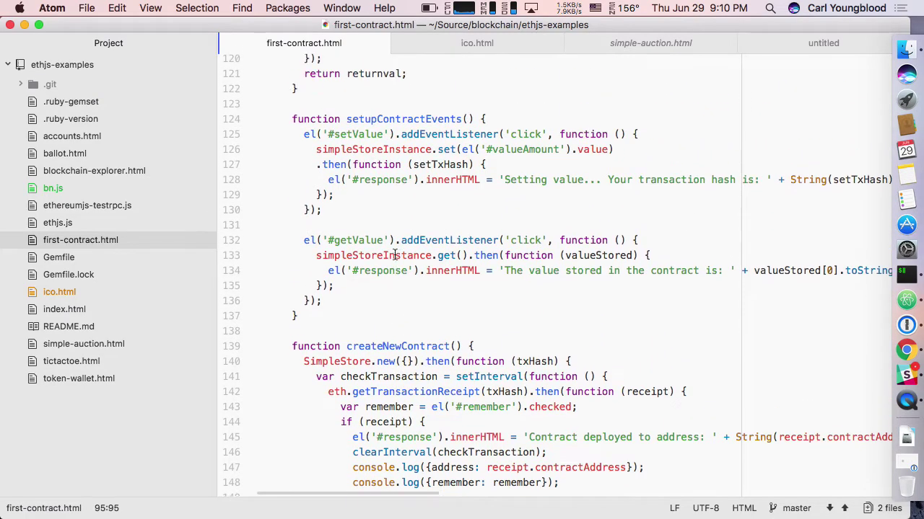
{"action": "scroll", "coordinate": [395, 255], "scroll_direction": "up", "scroll_amount": 1}
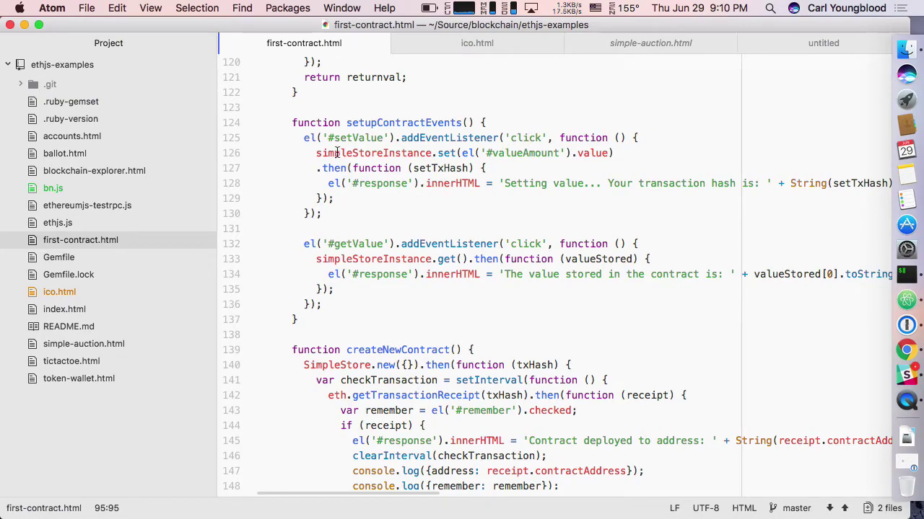
{"action": "double_click", "coordinate": [362, 153]}
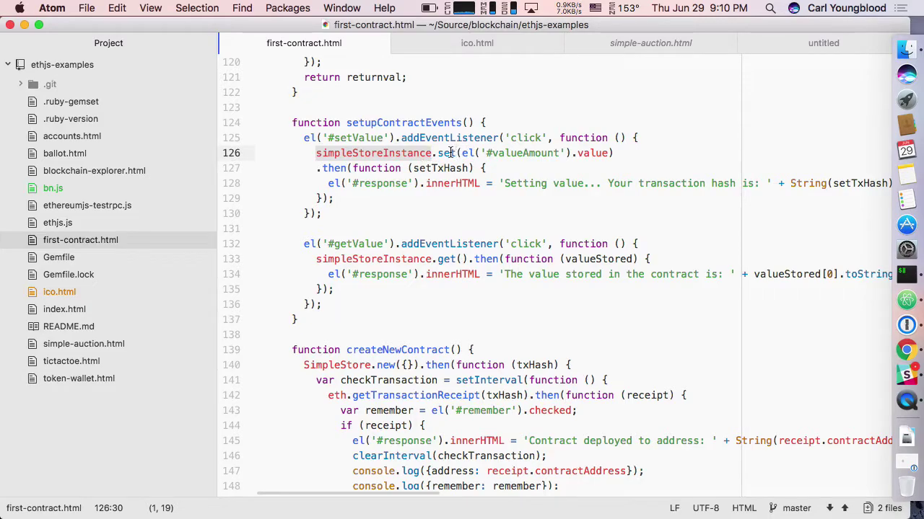
{"action": "double_click", "coordinate": [448, 153]}
{"action": "double_click", "coordinate": [447, 259]}
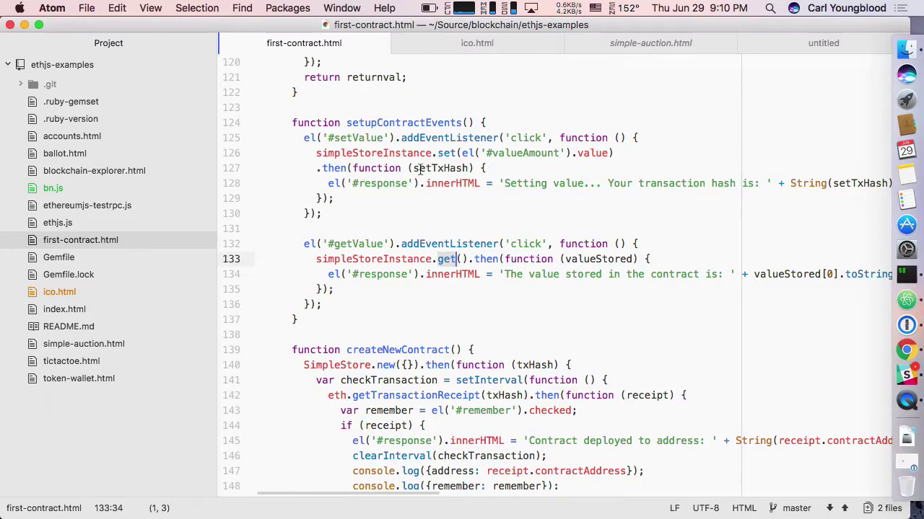
{"action": "double_click", "coordinate": [448, 167]}
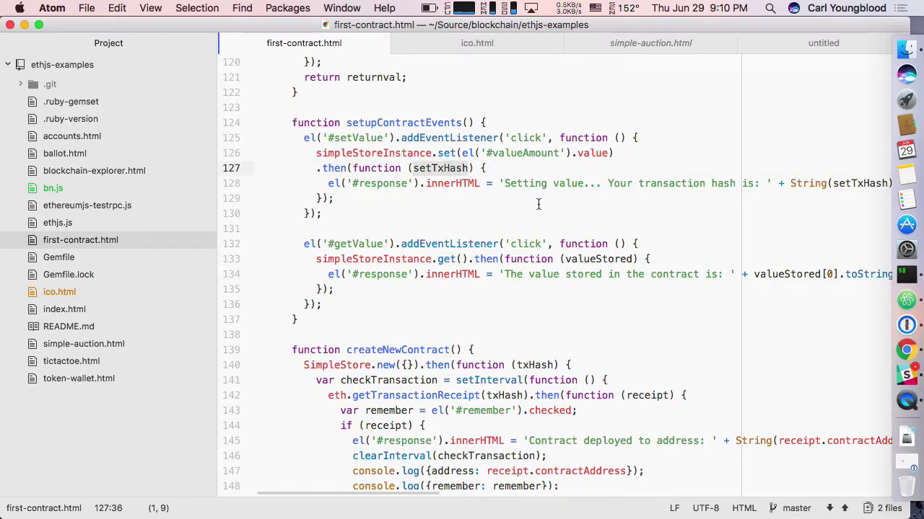
Scroll down to the createNewContract function
{"action": "scroll", "coordinate": [523, 280], "scroll_direction": "down", "scroll_amount": 3}
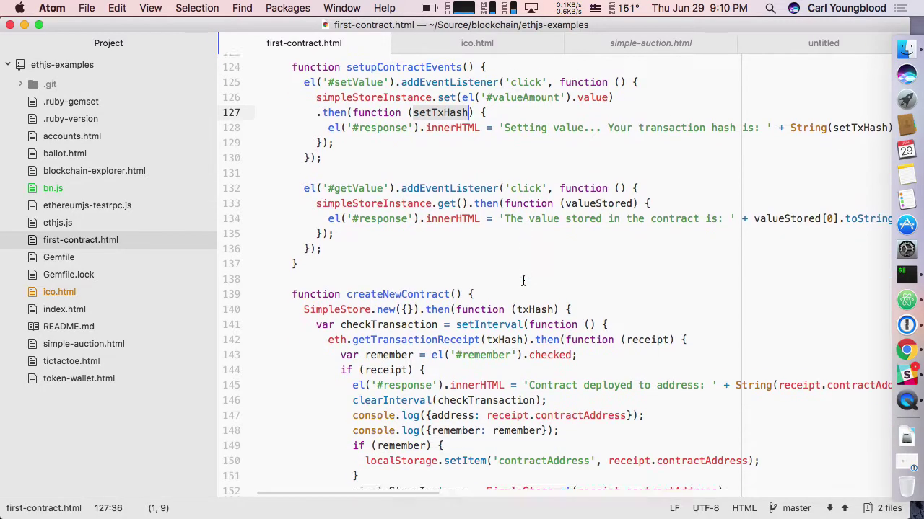
{"action": "scroll", "coordinate": [524, 280], "scroll_direction": "down", "scroll_amount": 3}
{"action": "scroll", "coordinate": [523, 280], "scroll_direction": "down", "scroll_amount": 1}
{"action": "scroll", "coordinate": [523, 280], "scroll_direction": "down", "scroll_amount": 1}
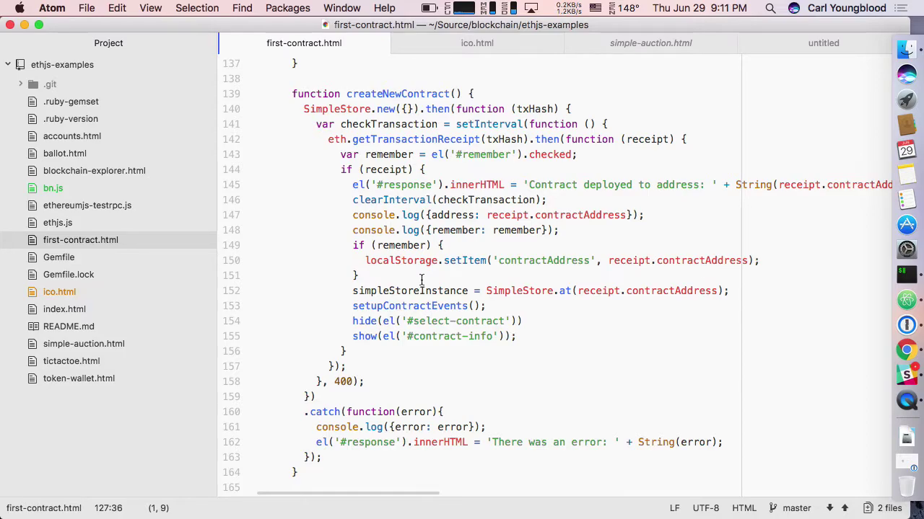
{"action": "scroll", "coordinate": [410, 300], "scroll_direction": "down", "scroll_amount": 5}
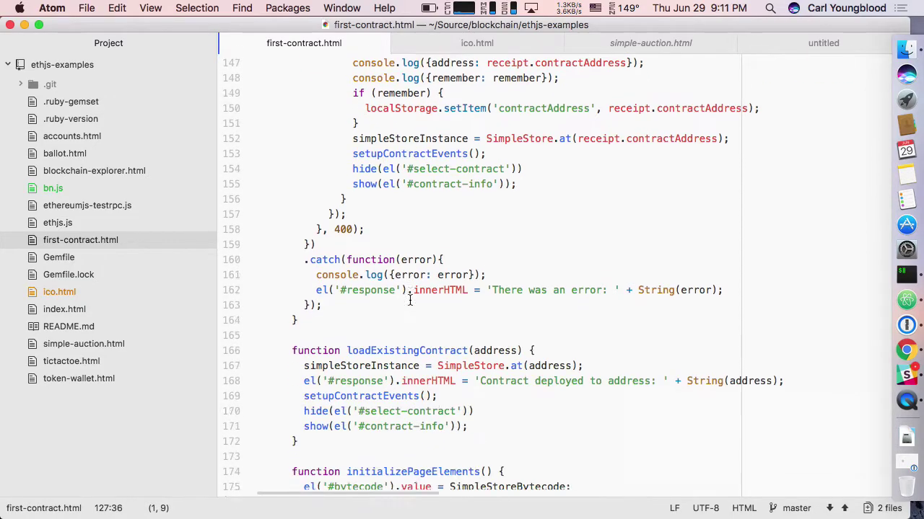
{"action": "scroll", "coordinate": [409, 300], "scroll_direction": "down", "scroll_amount": 5}
{"action": "scroll", "coordinate": [410, 300], "scroll_direction": "down", "scroll_amount": 3}
{"action": "scroll", "coordinate": [410, 300], "scroll_direction": "down", "scroll_amount": 1}
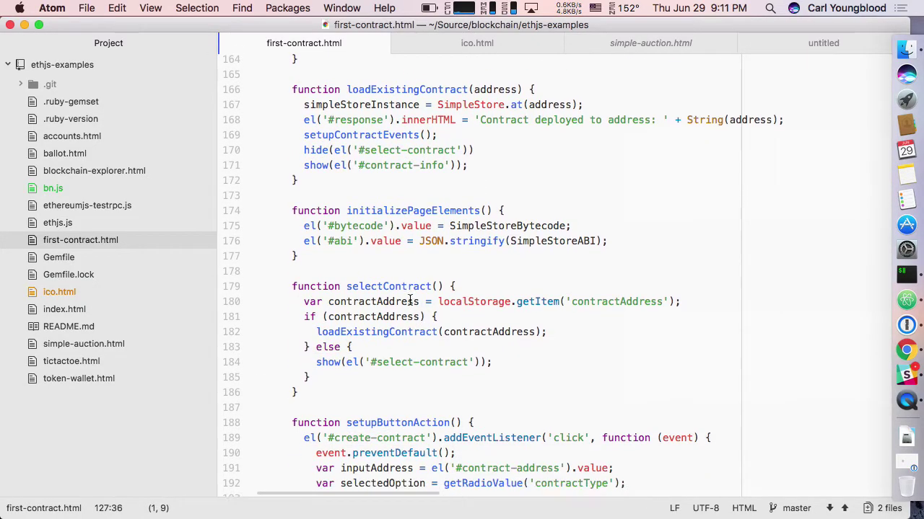
{"action": "left_click_drag", "start_coordinate": [302, 182], "coordinate": [249, 90]}
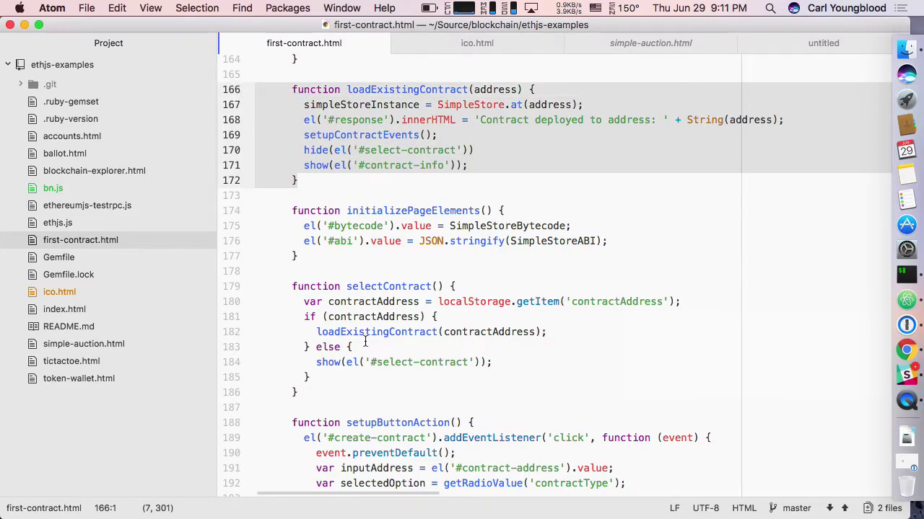
{"action": "scroll", "coordinate": [364, 343], "scroll_direction": "down", "scroll_amount": 1}
{"action": "scroll", "coordinate": [364, 343], "scroll_direction": "down", "scroll_amount": 3}
{"action": "scroll", "coordinate": [364, 343], "scroll_direction": "down", "scroll_amount": 4}
{"action": "scroll", "coordinate": [364, 343], "scroll_direction": "down", "scroll_amount": 1}
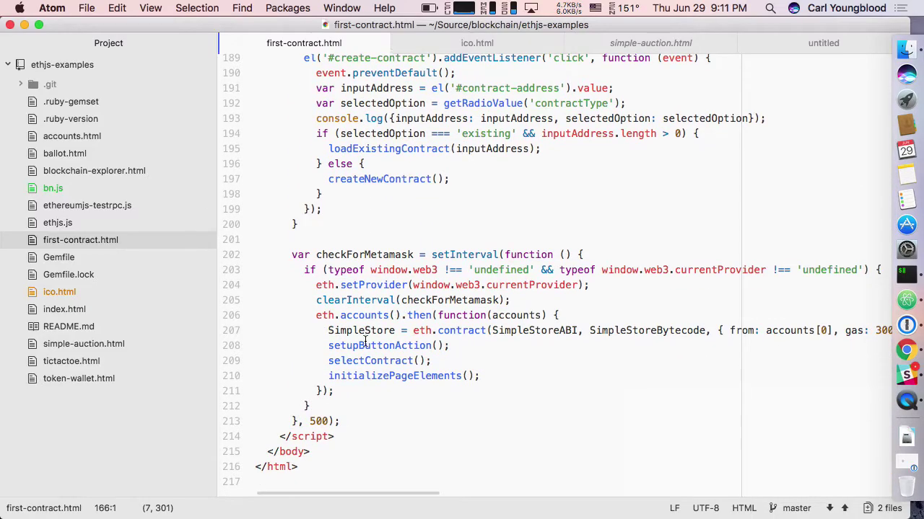
{"action": "scroll", "coordinate": [364, 342], "scroll_direction": "up", "scroll_amount": 1}
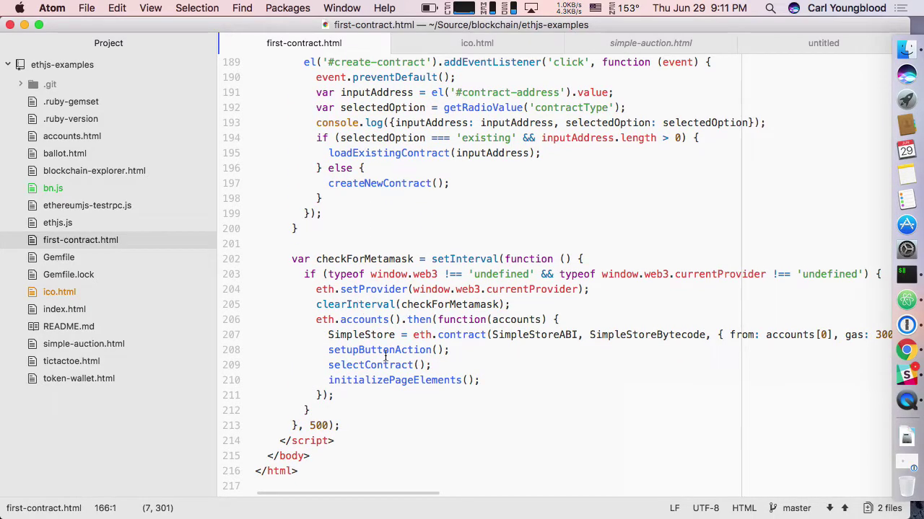
{"action": "scroll", "coordinate": [379, 304], "scroll_direction": "up", "scroll_amount": 1}
{"action": "scroll", "coordinate": [379, 305], "scroll_direction": "up", "scroll_amount": 3}
{"action": "scroll", "coordinate": [378, 304], "scroll_direction": "up", "scroll_amount": 5}
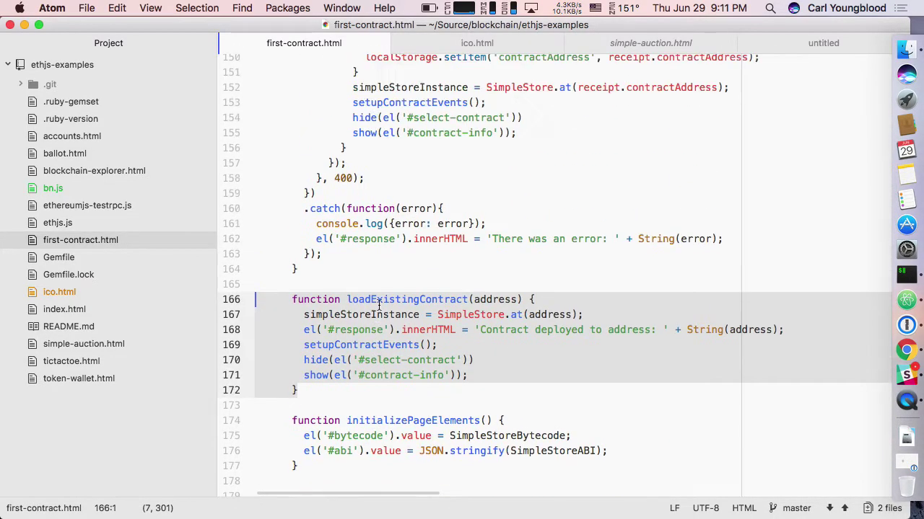
{"action": "scroll", "coordinate": [378, 305], "scroll_direction": "up", "scroll_amount": 10}
{"action": "scroll", "coordinate": [379, 304], "scroll_direction": "up", "scroll_amount": 10}
{"action": "scroll", "coordinate": [379, 304], "scroll_direction": "up", "scroll_amount": 6}
{"action": "scroll", "coordinate": [379, 304], "scroll_direction": "up", "scroll_amount": 5}
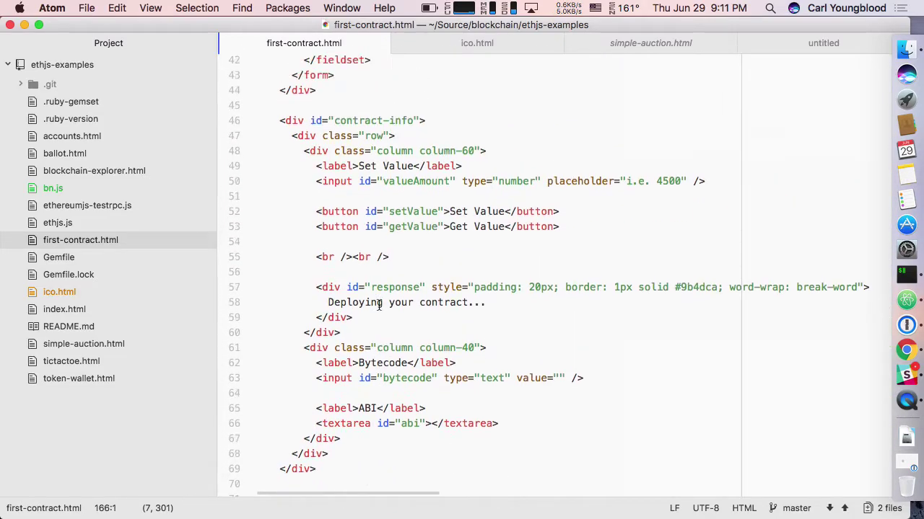
{"action": "scroll", "coordinate": [379, 305], "scroll_direction": "up", "scroll_amount": 1}
{"action": "scroll", "coordinate": [379, 305], "scroll_direction": "up", "scroll_amount": 3}
{"action": "scroll", "coordinate": [378, 304], "scroll_direction": "up", "scroll_amount": 3}
{"action": "scroll", "coordinate": [379, 305], "scroll_direction": "up", "scroll_amount": 3}
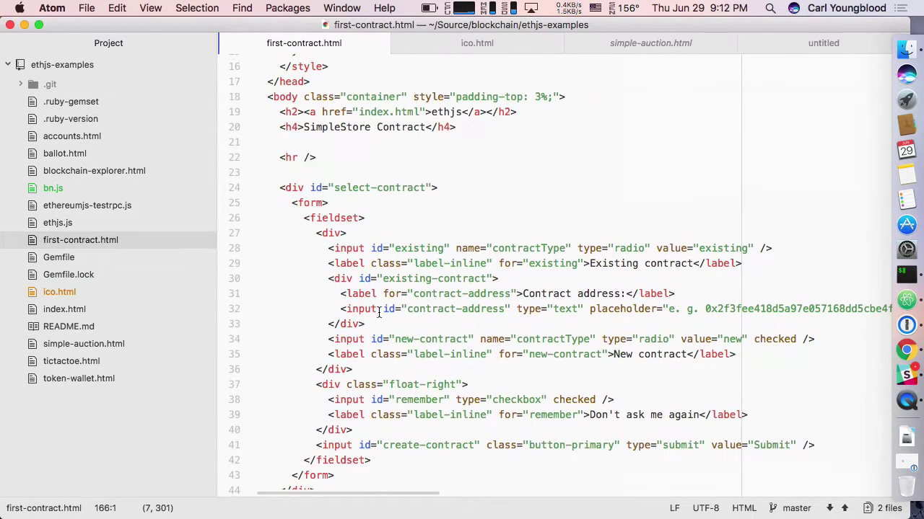
{"action": "scroll", "coordinate": [379, 312], "scroll_direction": "up", "scroll_amount": 2}
{"action": "scroll", "coordinate": [379, 312], "scroll_direction": "up", "scroll_amount": 3}
{"action": "scroll", "coordinate": [378, 311], "scroll_direction": "up", "scroll_amount": 2}
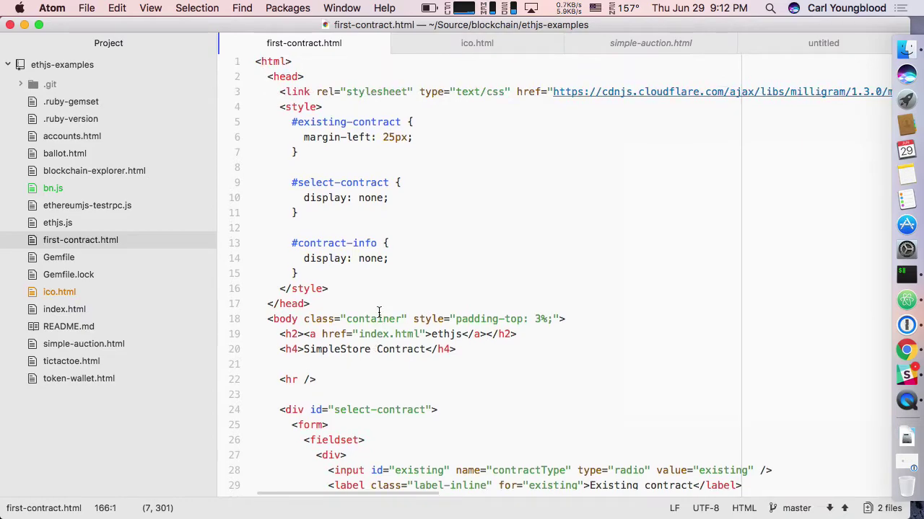
{"action": "key", "text": "super+Tab"}
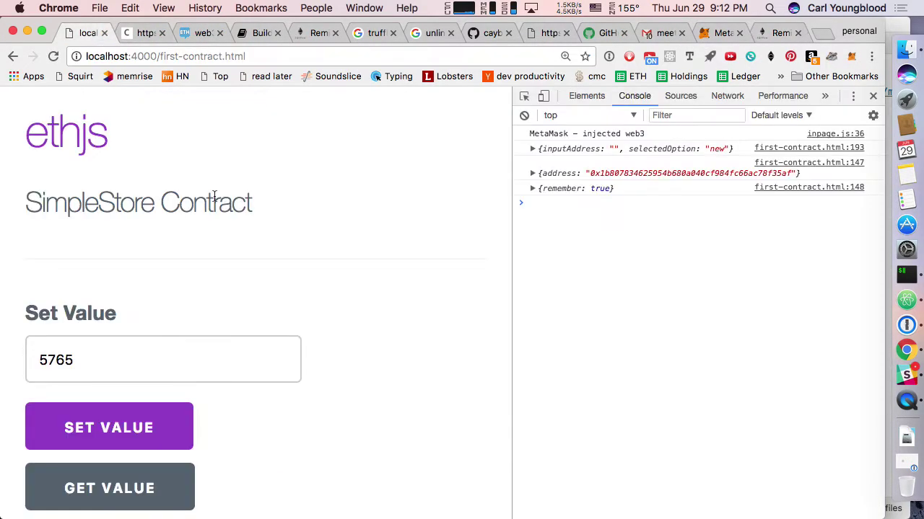
Switch back to the localhost:4000/first-contract.html tab, then open a new browser tab
{"action": "left_click", "coordinate": [85, 32]}
{"action": "key", "text": "super+t"}
Load the Aragon website (aragon.one) and scroll through its homepage
{"action": "type", "text": "ara"}
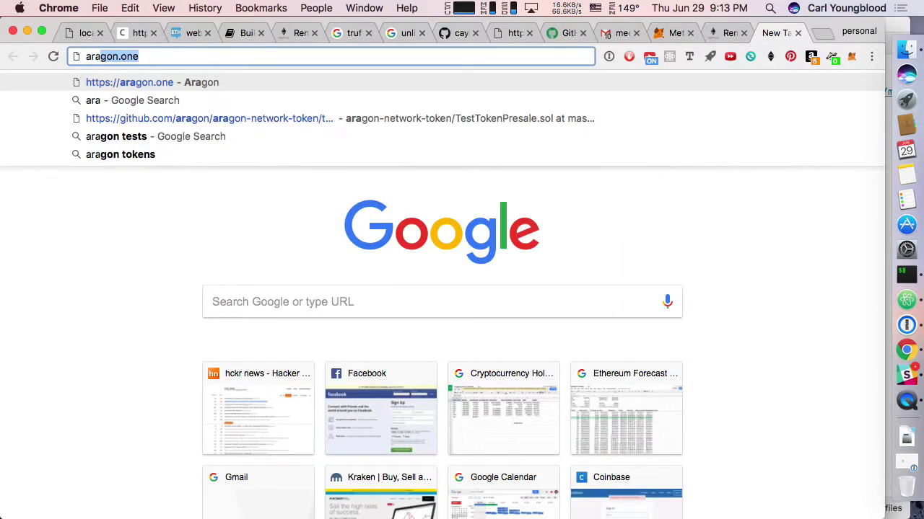
{"action": "type", "text": "g"}
{"action": "key", "text": "Return"}
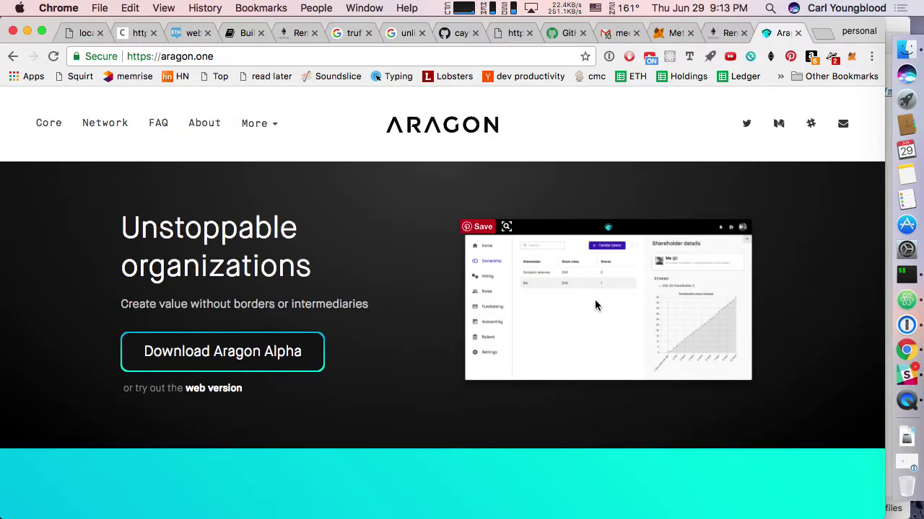
{"action": "scroll", "coordinate": [538, 368], "scroll_direction": "down", "scroll_amount": 10}
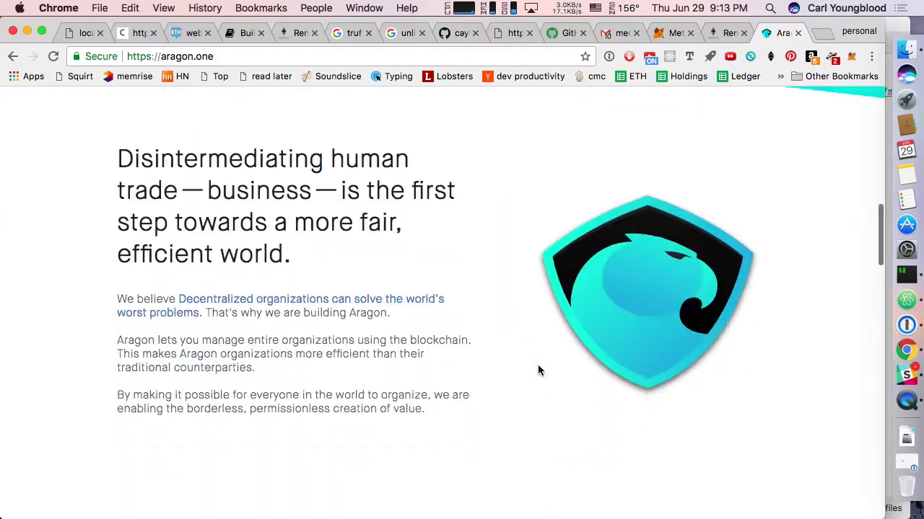
{"action": "scroll", "coordinate": [537, 370], "scroll_direction": "down", "scroll_amount": 10}
{"action": "scroll", "coordinate": [537, 370], "scroll_direction": "down", "scroll_amount": 10}
{"action": "scroll", "coordinate": [538, 370], "scroll_direction": "down", "scroll_amount": 3}
{"action": "scroll", "coordinate": [538, 370], "scroll_direction": "up", "scroll_amount": 20}
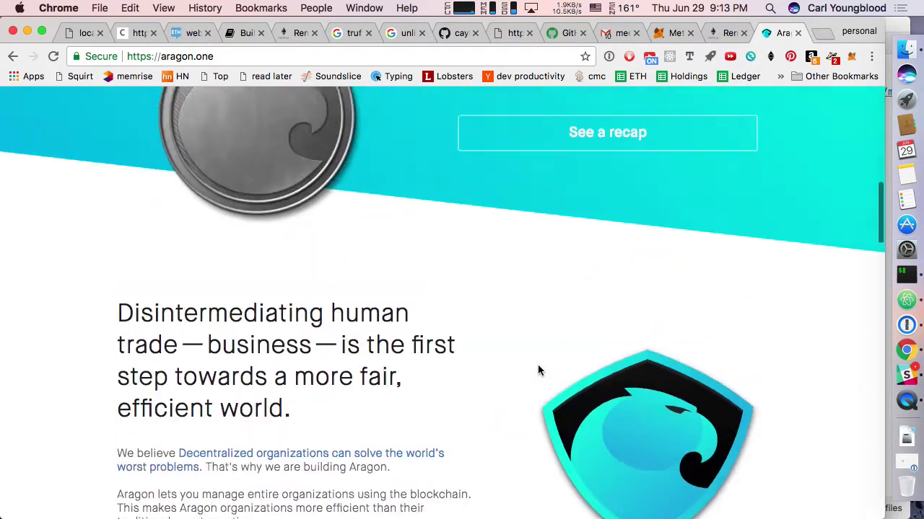
{"action": "scroll", "coordinate": [538, 370], "scroll_direction": "up", "scroll_amount": 15}
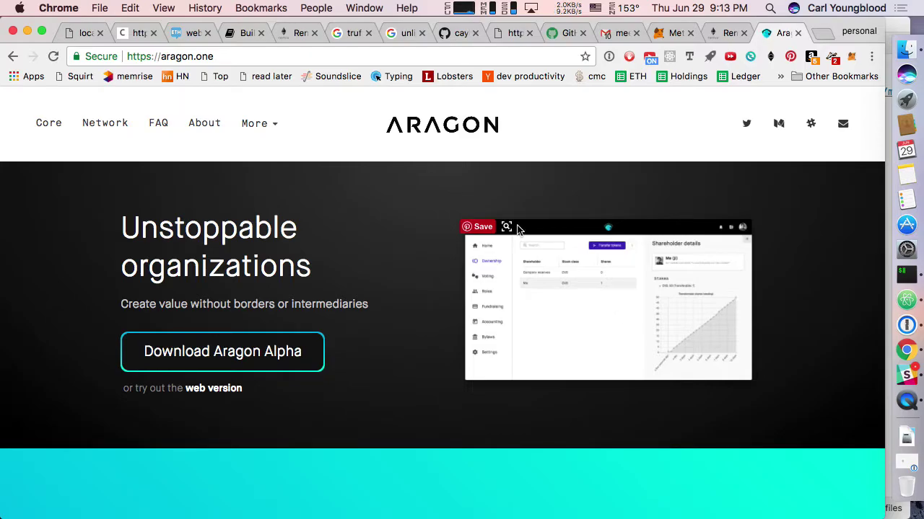
Open the Aragon FAQ page and scroll through it
{"action": "left_click", "coordinate": [159, 126]}
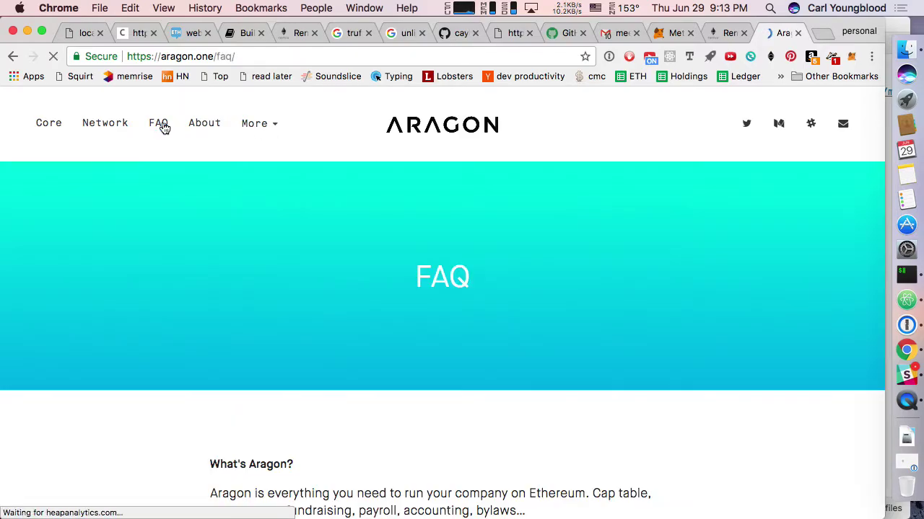
{"action": "scroll", "coordinate": [368, 377], "scroll_direction": "down", "scroll_amount": 1}
{"action": "scroll", "coordinate": [368, 377], "scroll_direction": "down", "scroll_amount": 15}
{"action": "scroll", "coordinate": [368, 379], "scroll_direction": "up", "scroll_amount": 8}
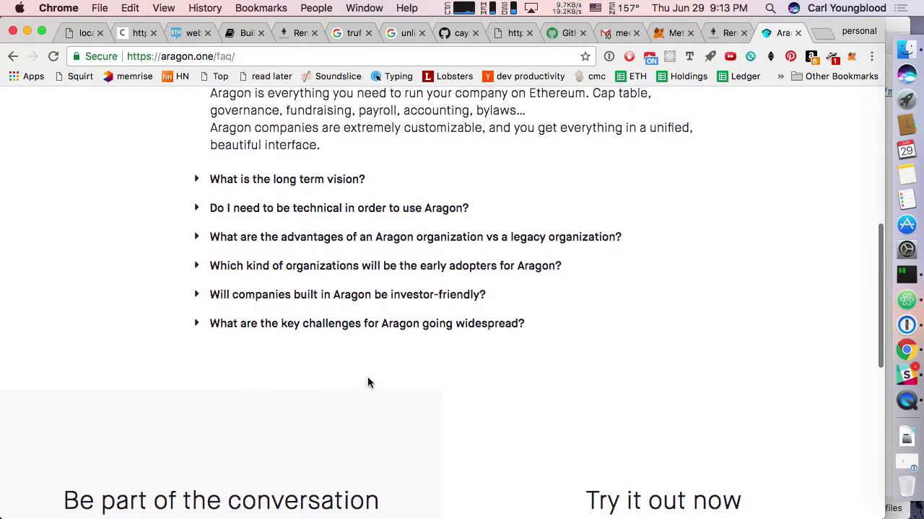
{"action": "scroll", "coordinate": [368, 381], "scroll_direction": "up", "scroll_amount": 5}
{"action": "scroll", "coordinate": [303, 325], "scroll_direction": "up", "scroll_amount": 3}
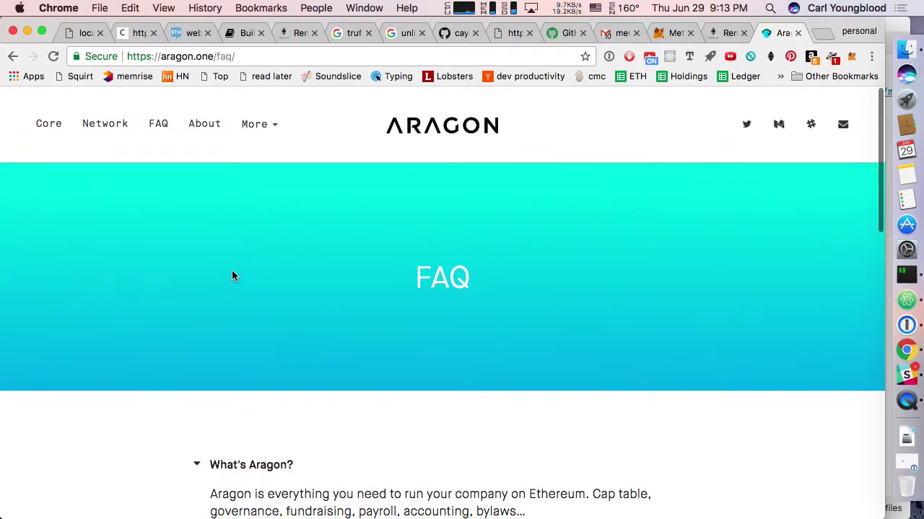
{"action": "left_click", "coordinate": [114, 125]}
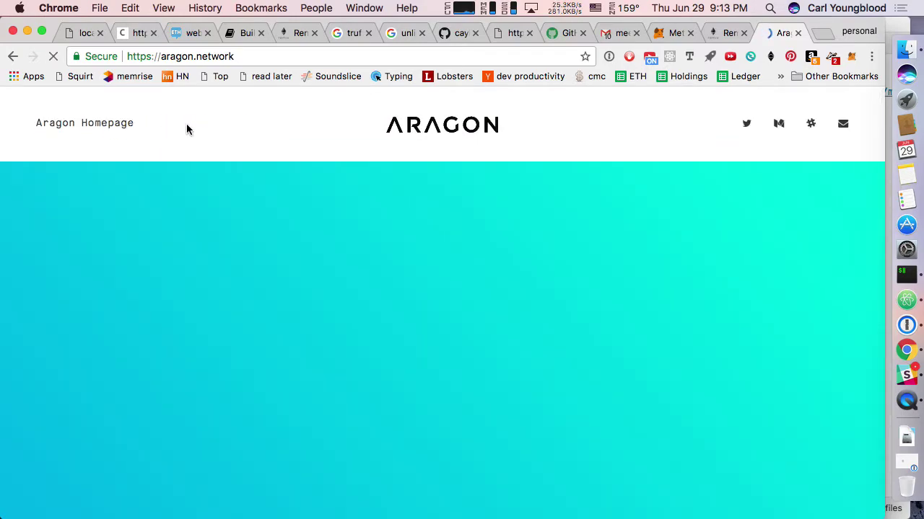
Scroll through aragon.network down to the Sale summary section
{"action": "scroll", "coordinate": [369, 306], "scroll_direction": "down", "scroll_amount": 10}
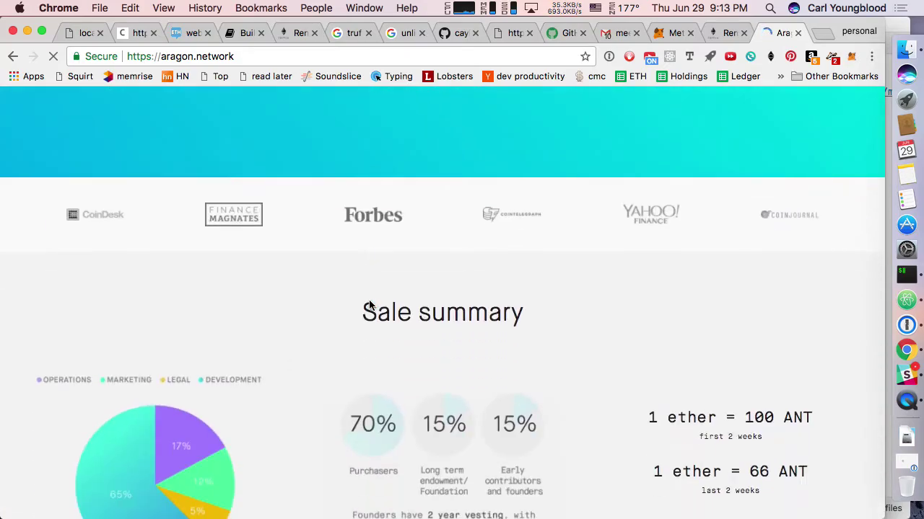
{"action": "scroll", "coordinate": [369, 305], "scroll_direction": "down", "scroll_amount": 5}
{"action": "scroll", "coordinate": [369, 305], "scroll_direction": "down", "scroll_amount": 5}
{"action": "scroll", "coordinate": [369, 305], "scroll_direction": "down", "scroll_amount": 5}
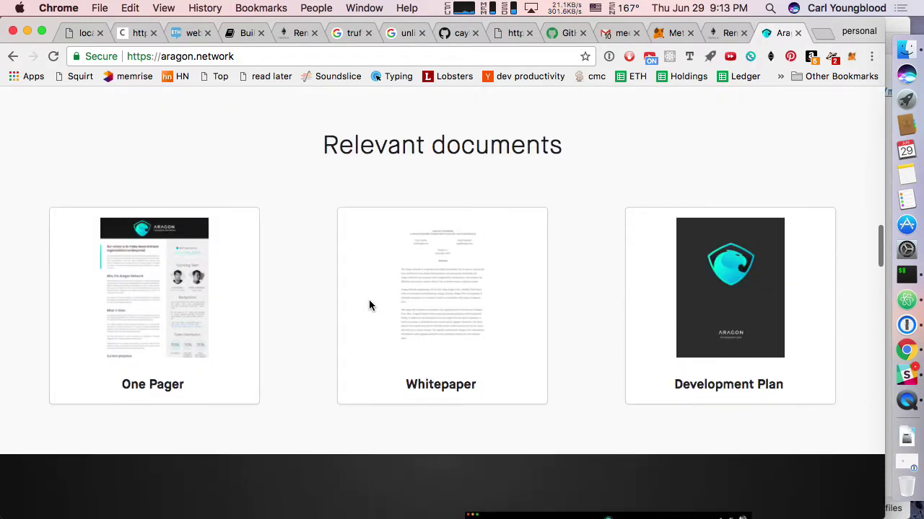
{"action": "scroll", "coordinate": [369, 305], "scroll_direction": "down", "scroll_amount": 5}
{"action": "scroll", "coordinate": [369, 305], "scroll_direction": "down", "scroll_amount": 1}
{"action": "scroll", "coordinate": [369, 305], "scroll_direction": "down", "scroll_amount": 3}
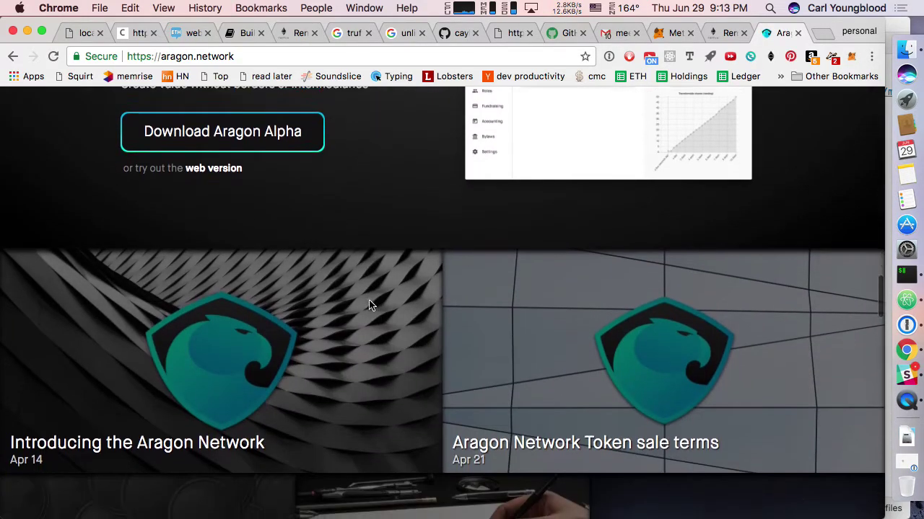
{"action": "scroll", "coordinate": [369, 305], "scroll_direction": "down", "scroll_amount": 5}
{"action": "scroll", "coordinate": [369, 306], "scroll_direction": "down", "scroll_amount": 4}
{"action": "scroll", "coordinate": [369, 305], "scroll_direction": "down", "scroll_amount": 5}
{"action": "scroll", "coordinate": [368, 301], "scroll_direction": "down", "scroll_amount": 3}
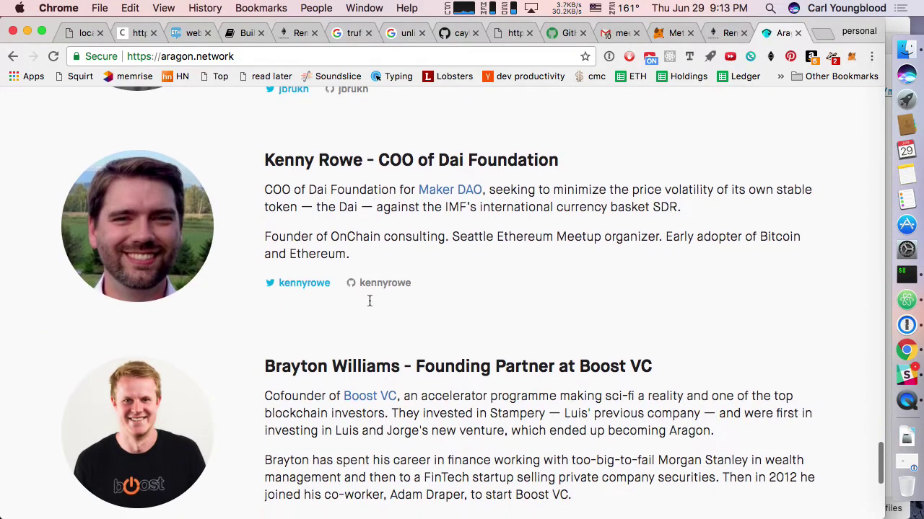
{"action": "scroll", "coordinate": [369, 301], "scroll_direction": "down", "scroll_amount": 5}
{"action": "scroll", "coordinate": [369, 300], "scroll_direction": "down", "scroll_amount": 5}
{"action": "scroll", "coordinate": [369, 300], "scroll_direction": "up", "scroll_amount": 15}
{"action": "scroll", "coordinate": [368, 306], "scroll_direction": "up", "scroll_amount": 10}
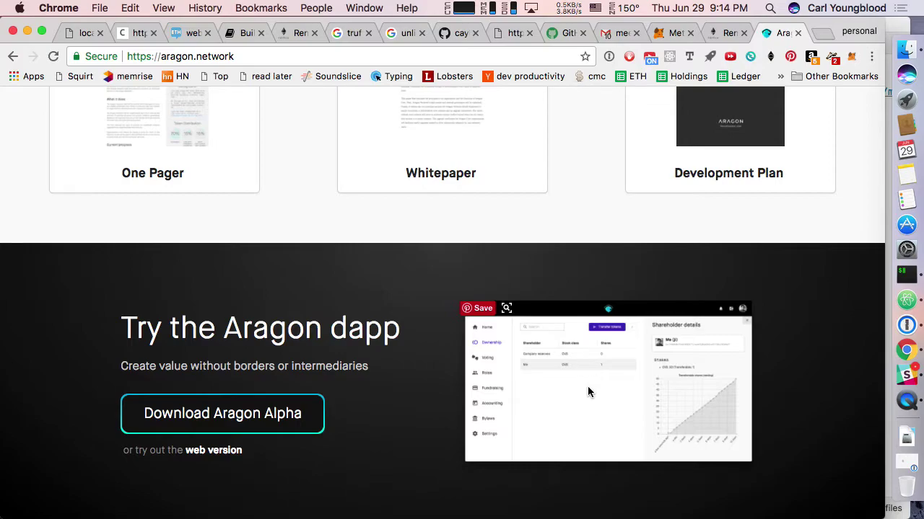
Scroll back up and return to the localhost SimpleStore demo tab
{"action": "scroll", "coordinate": [588, 390], "scroll_direction": "up", "scroll_amount": 10}
{"action": "scroll", "coordinate": [588, 390], "scroll_direction": "up", "scroll_amount": 5}
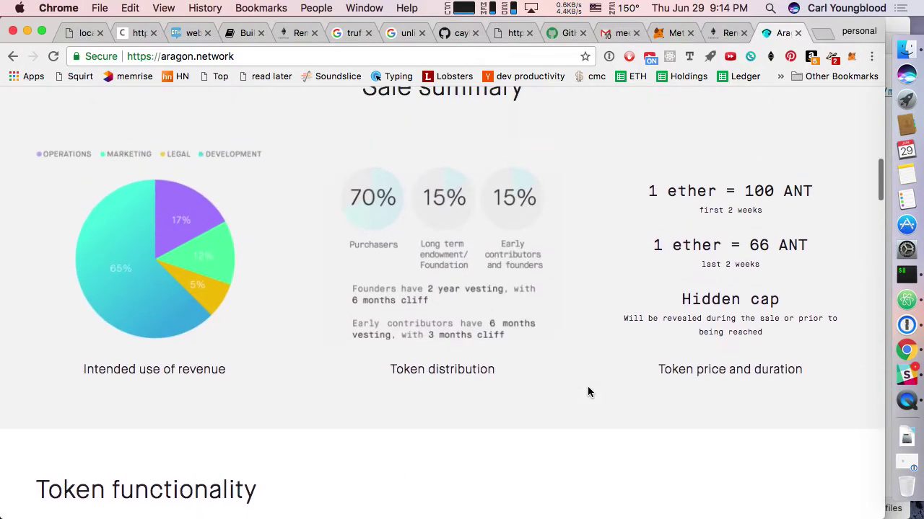
{"action": "left_click", "coordinate": [80, 32]}
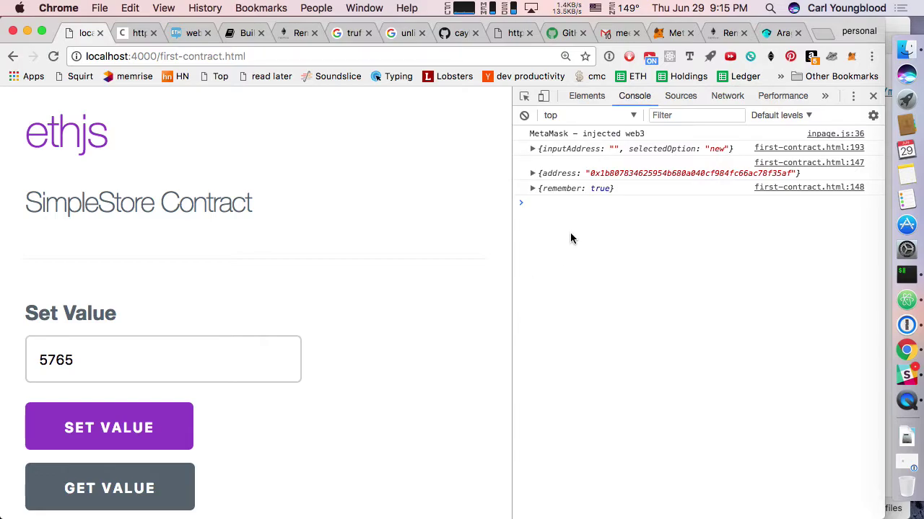
{"action": "left_click", "coordinate": [851, 57]}
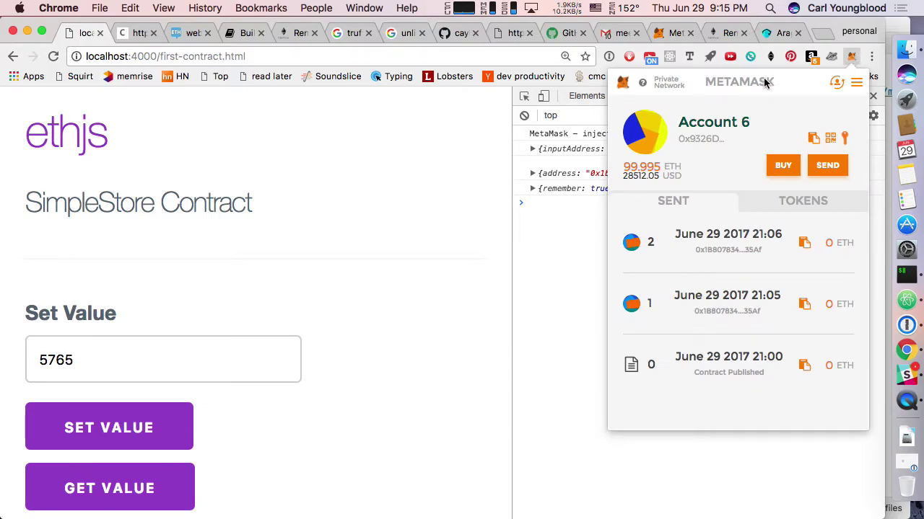
{"action": "left_click", "coordinate": [666, 87]}
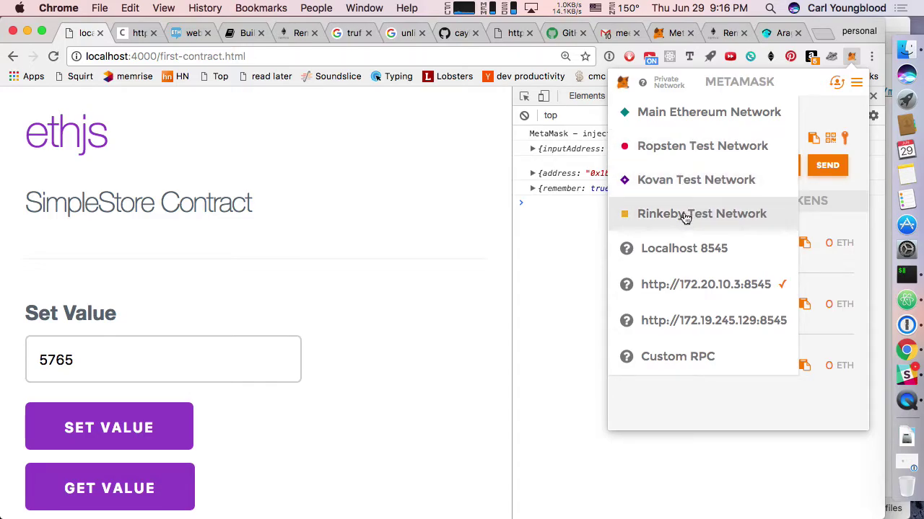
{"action": "left_click", "coordinate": [304, 329]}
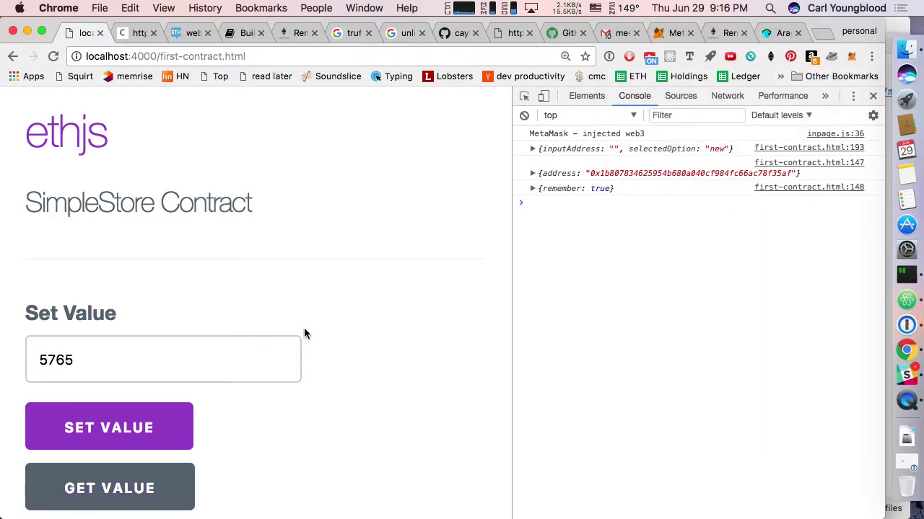